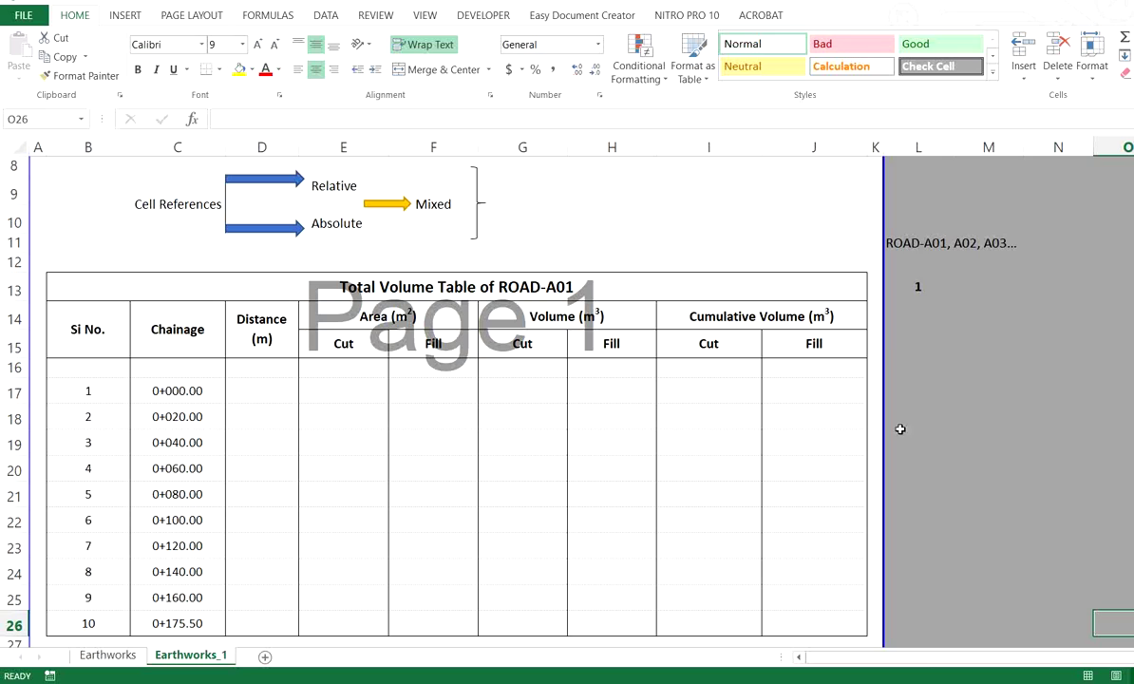
Enter 0 as the first distance in D17 and the formula =C18-C17 for the second chainage in D18
click(273, 394)
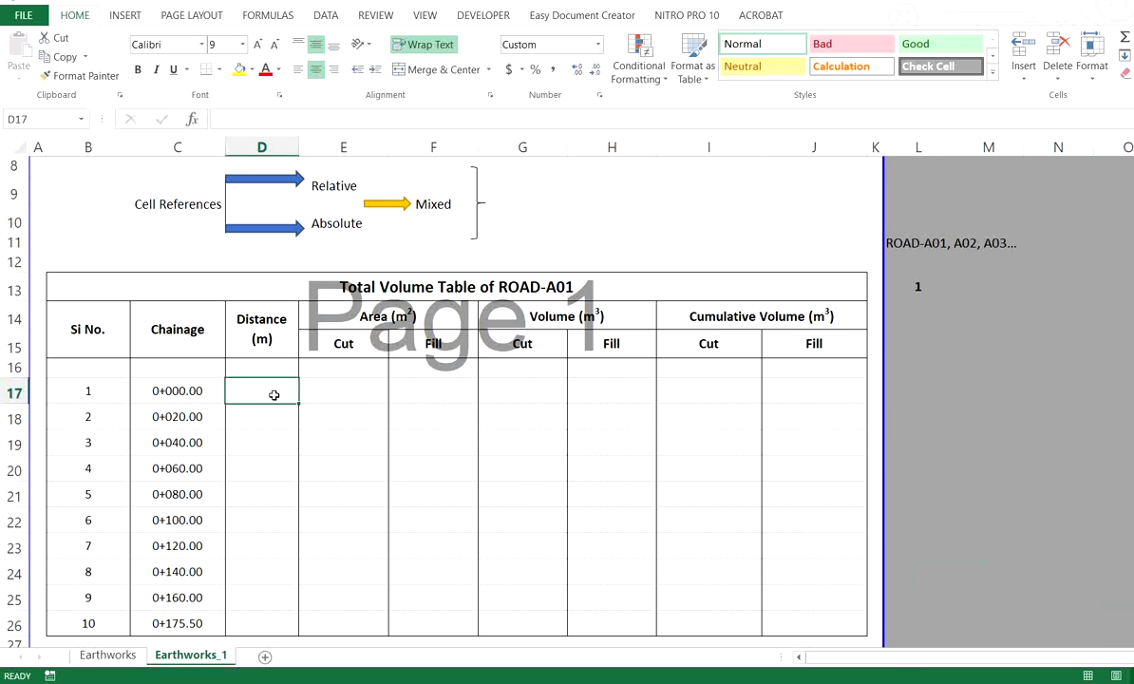
text(0)
key(Return)
text(=)
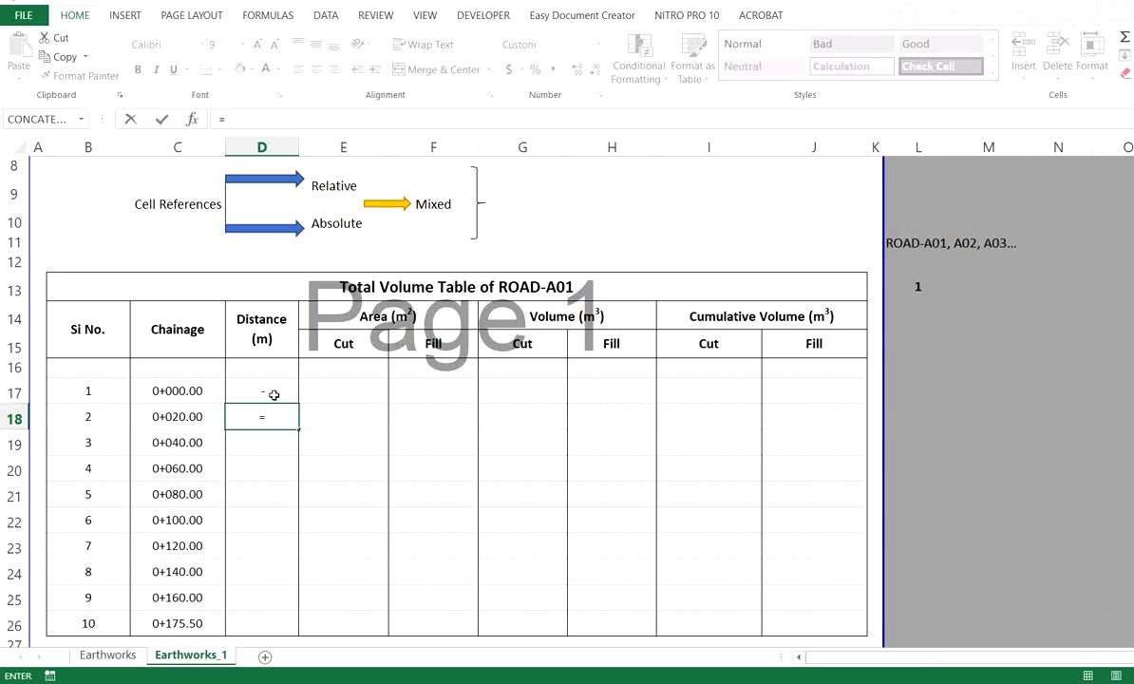
click(190, 418)
text(-)
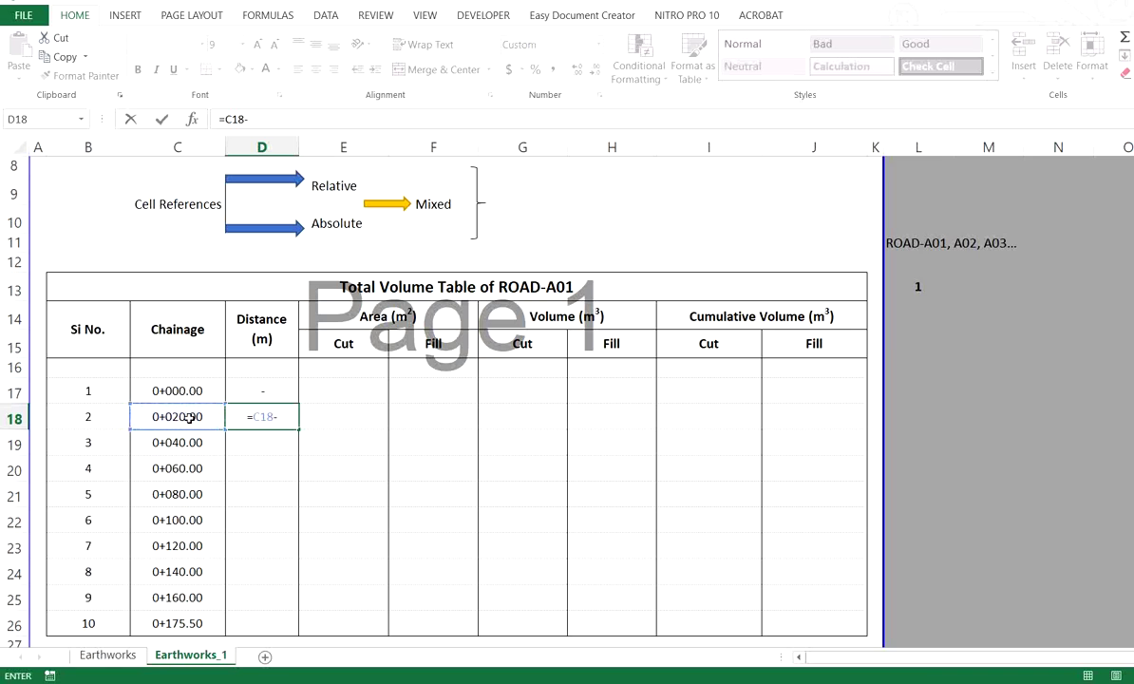
click(190, 390)
key(Return)
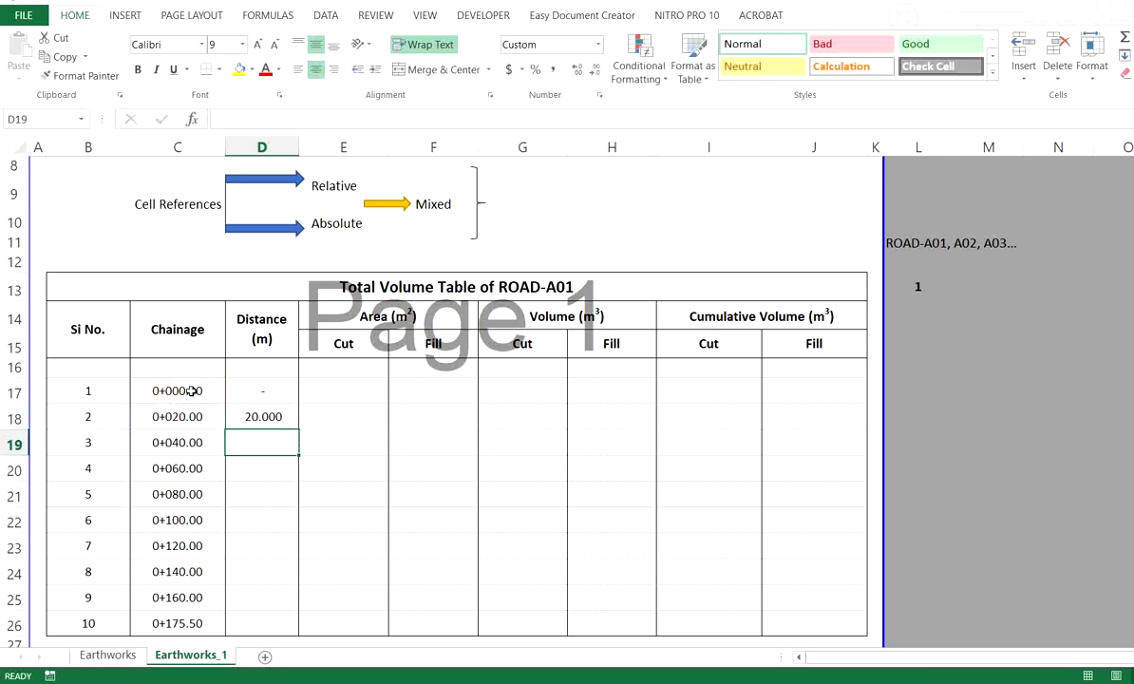
Fill the distance formula from D18 down to D26 without formatting
click(264, 416)
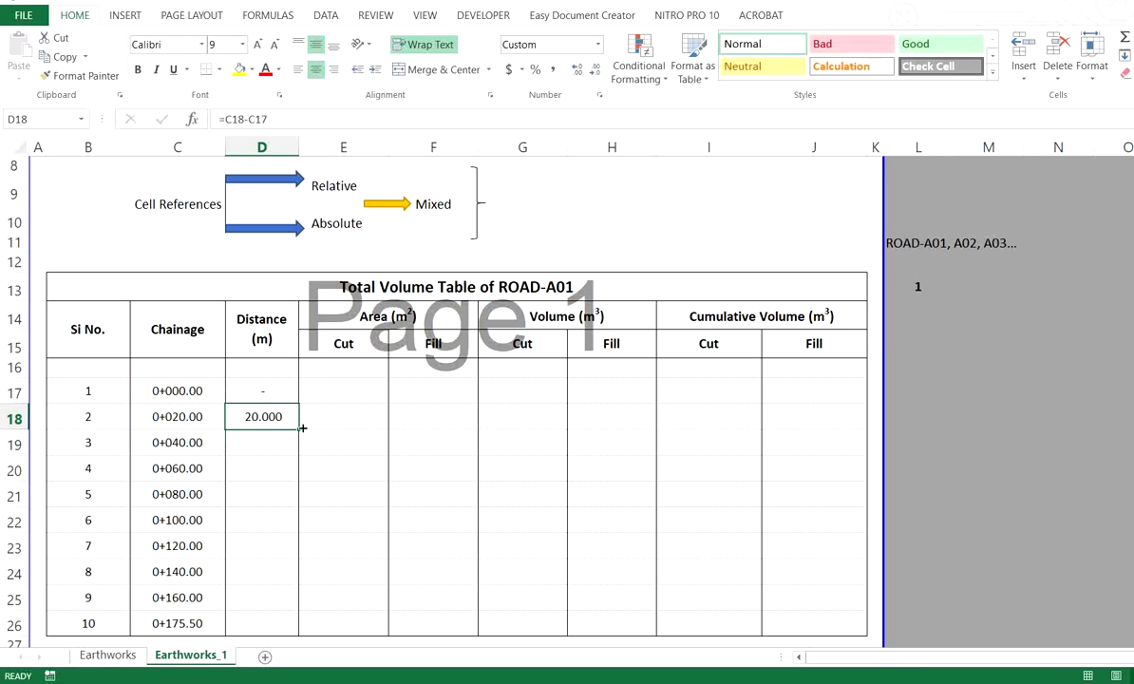
drag(302, 428, 311, 636)
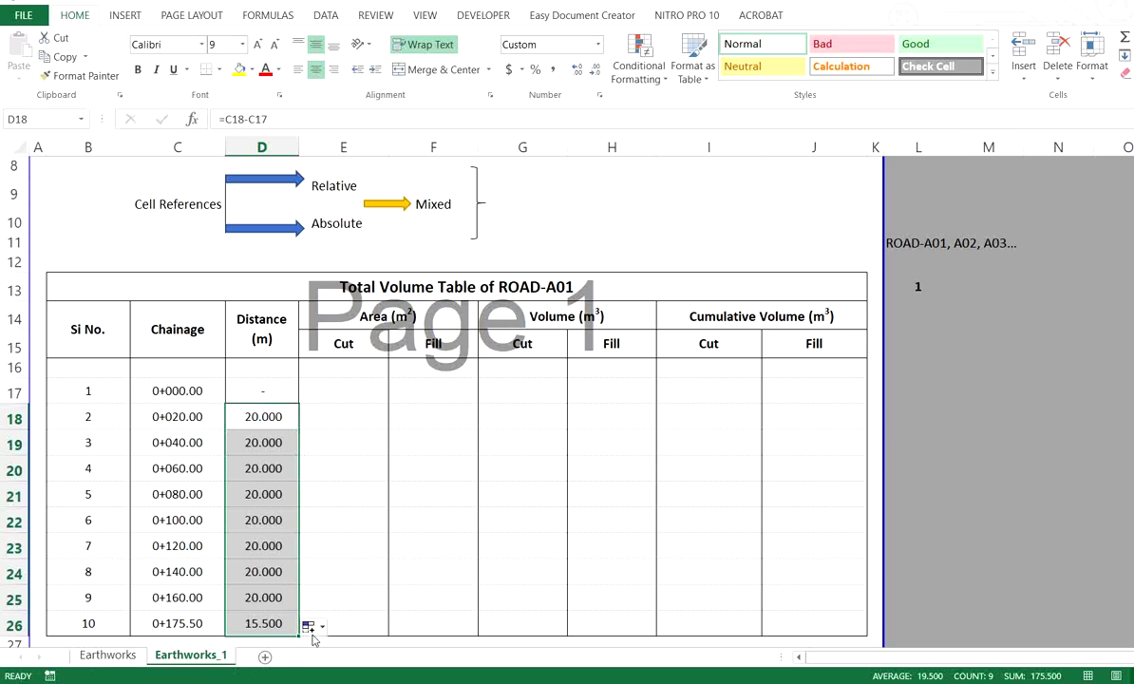
click(311, 628)
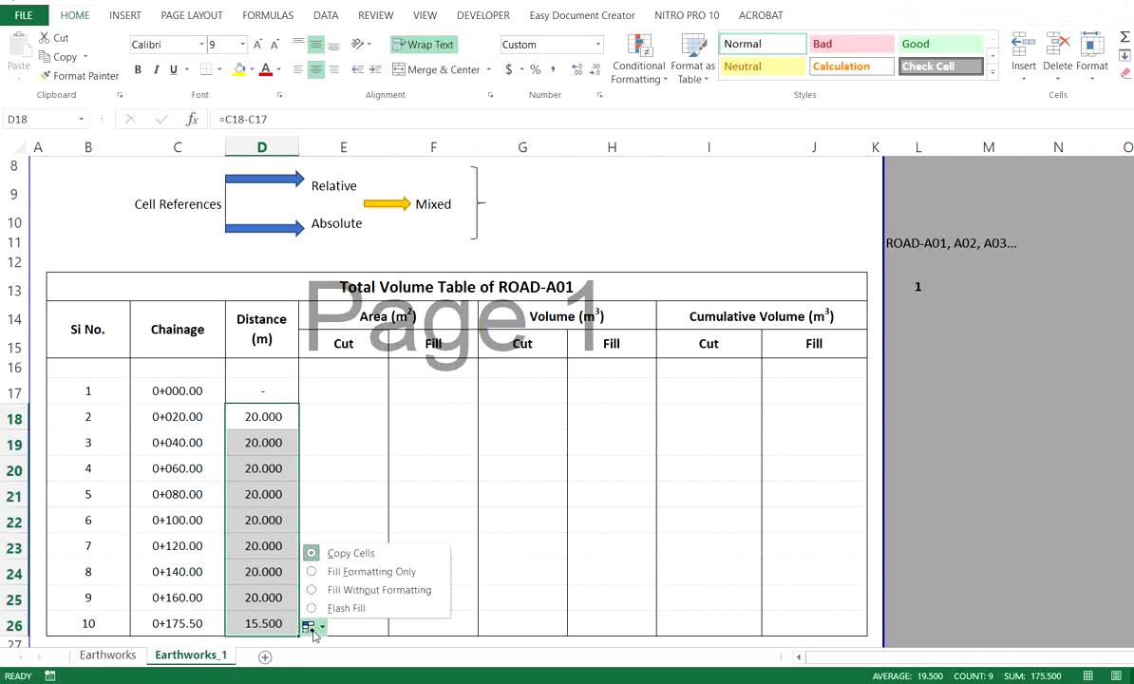
click(380, 591)
Copy the cut and fill areas E17:F26 from the Earthworks sheet into the same Area columns of Earthworks_1, starting at E17
click(371, 393)
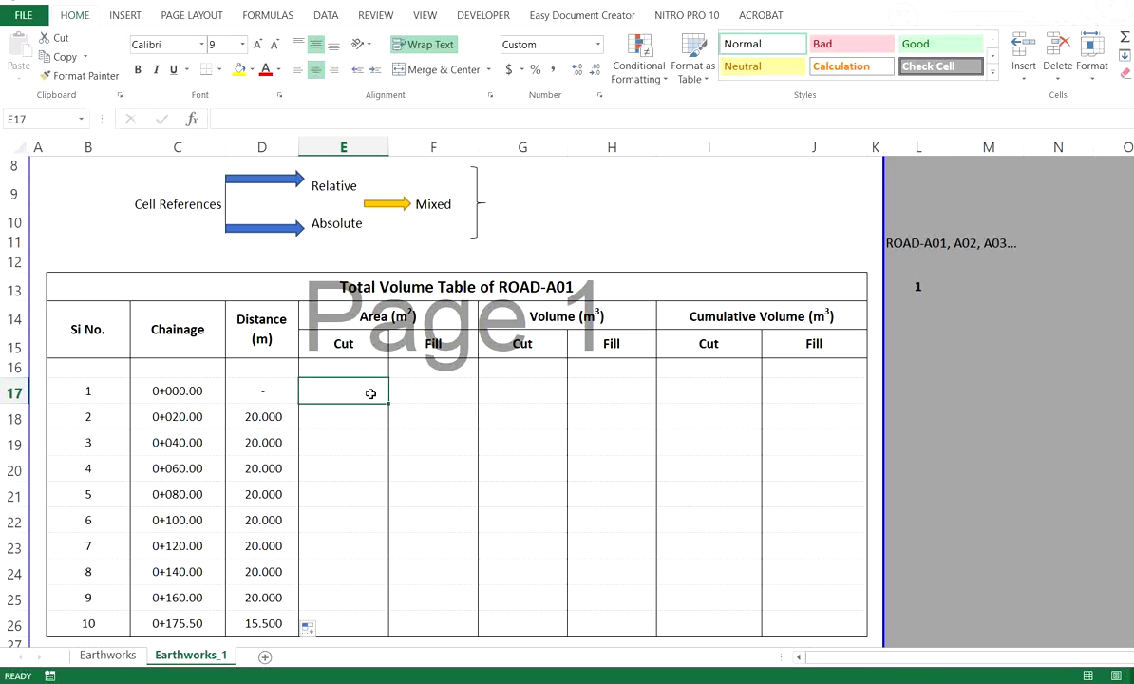
click(107, 654)
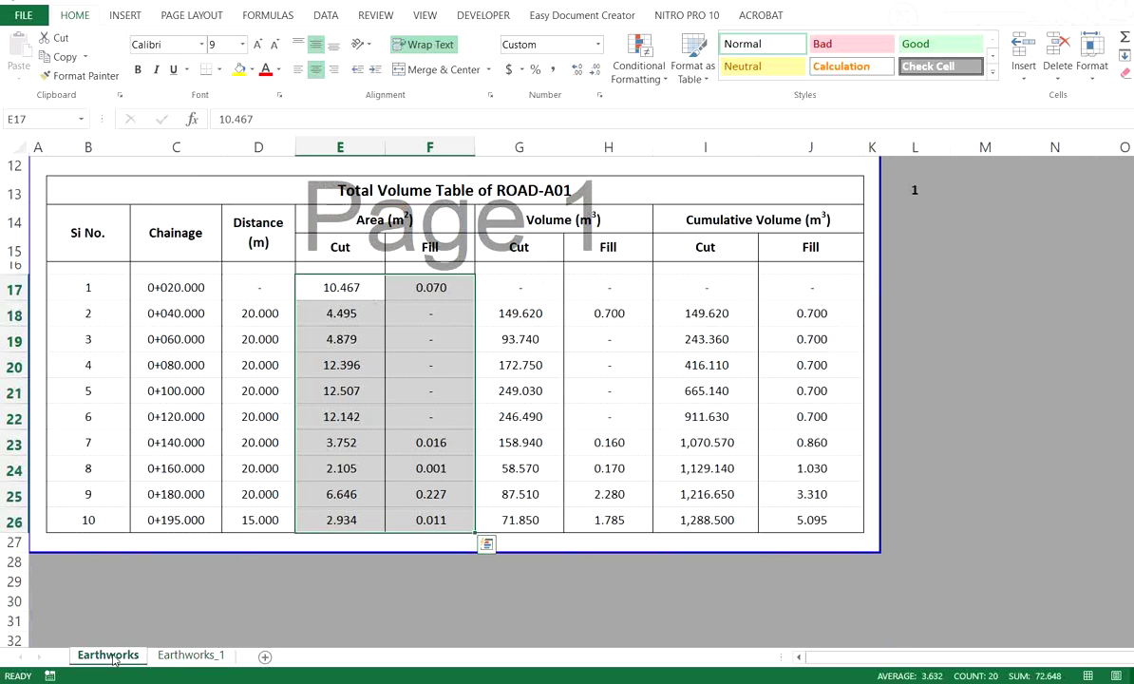
drag(358, 287, 436, 511)
right_click(372, 325)
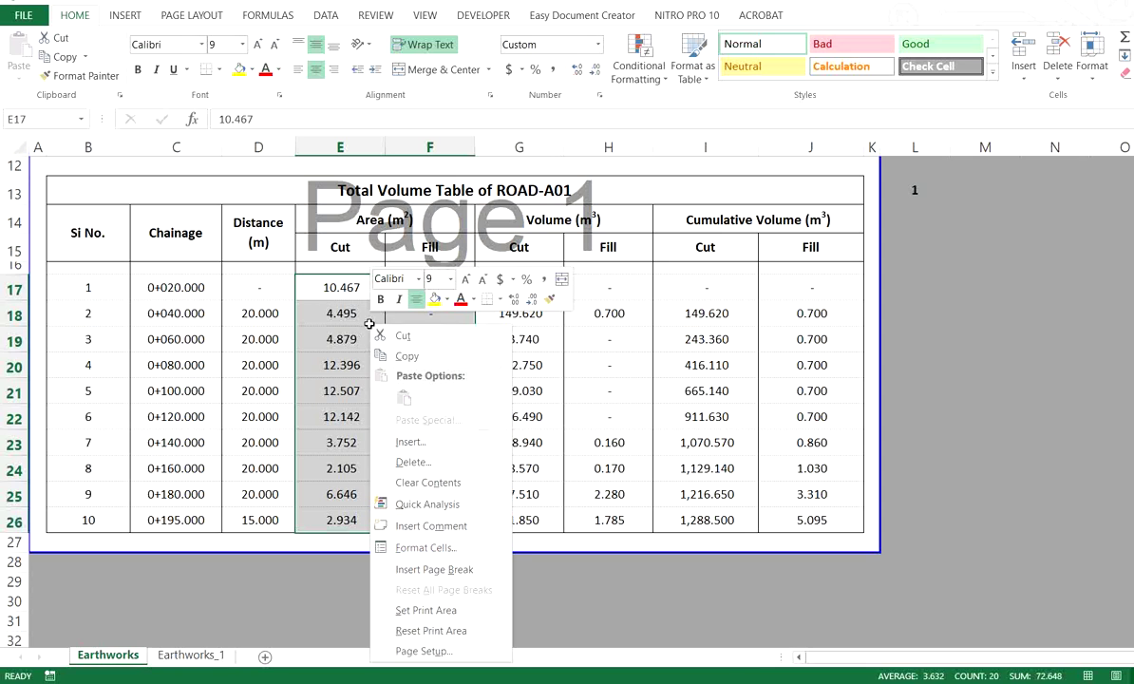
click(405, 356)
click(195, 655)
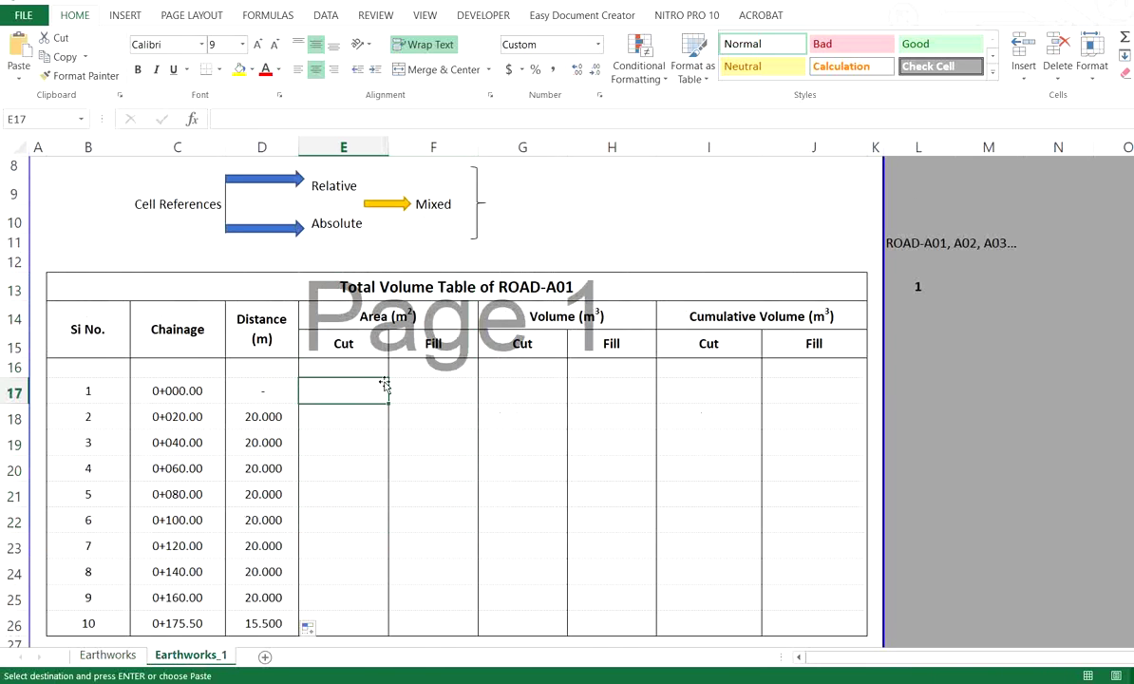
right_click(376, 385)
click(415, 123)
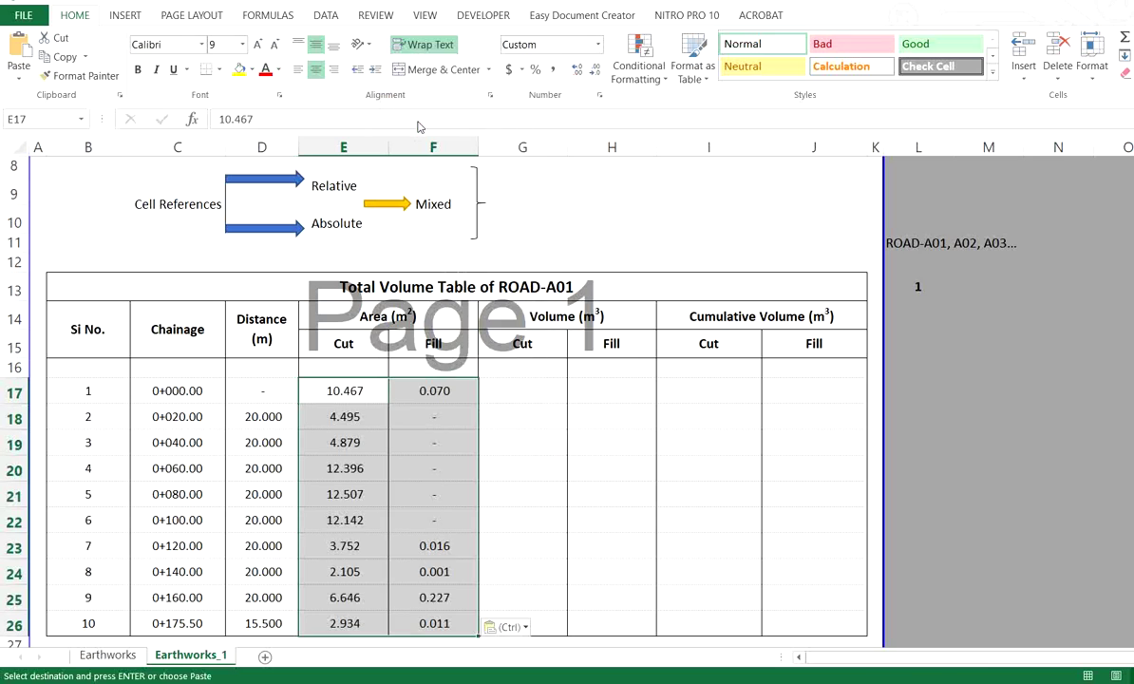
Enter 0 for the first cut and fill volumes in G17 and H17
click(511, 389)
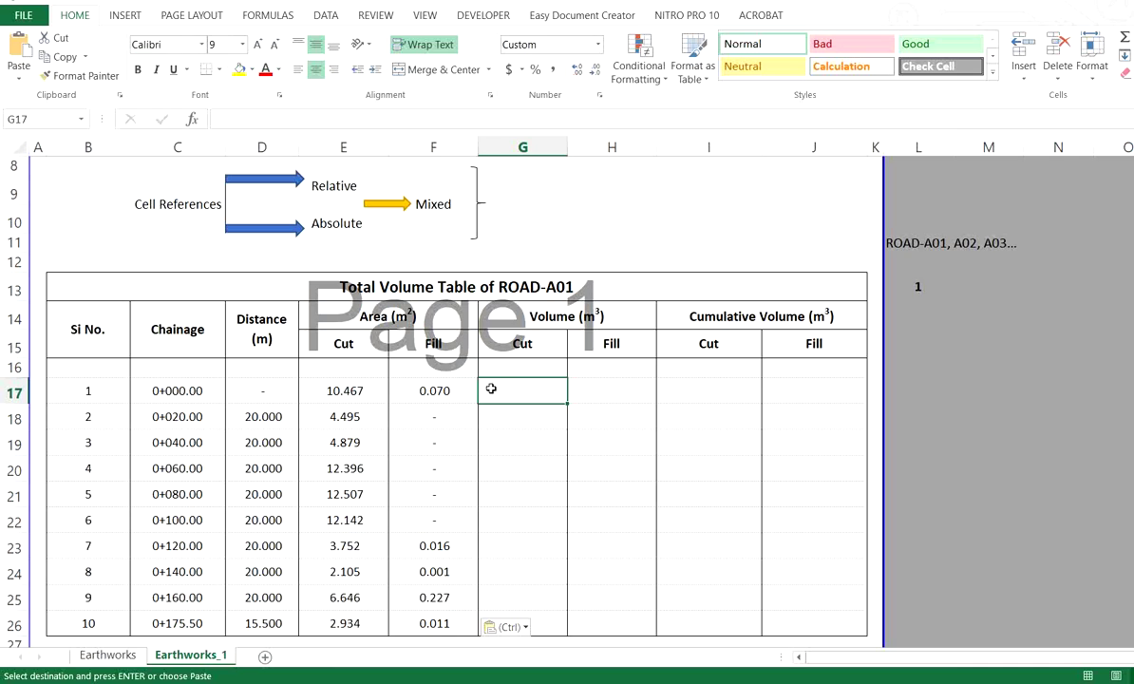
click(280, 421)
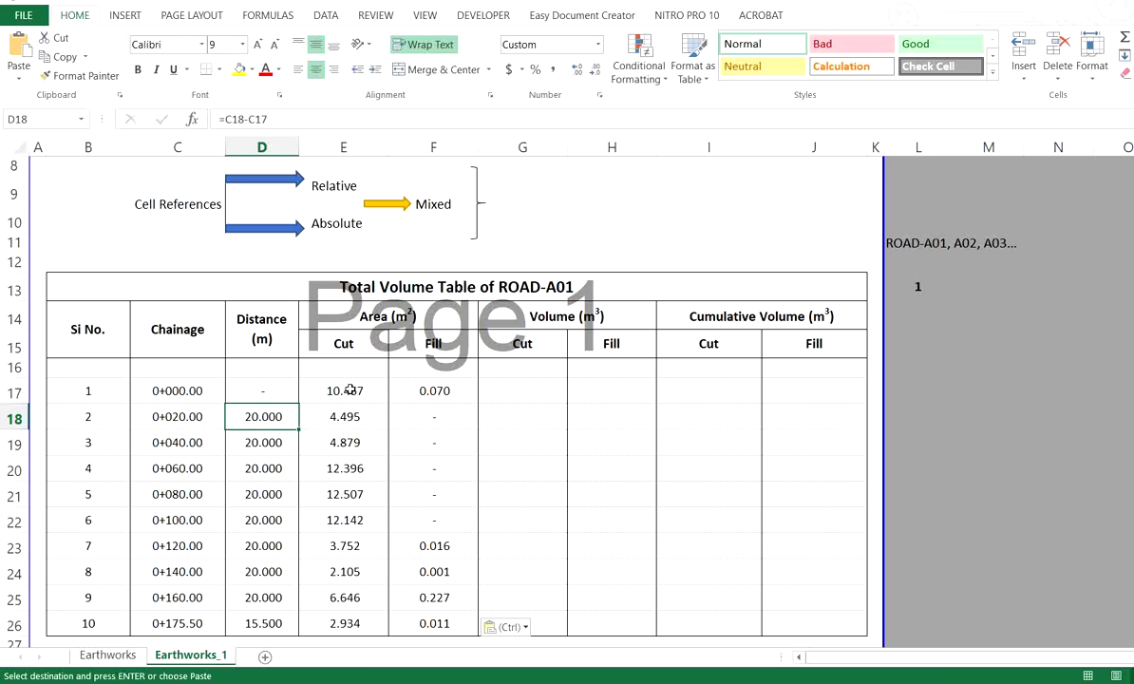
click(563, 398)
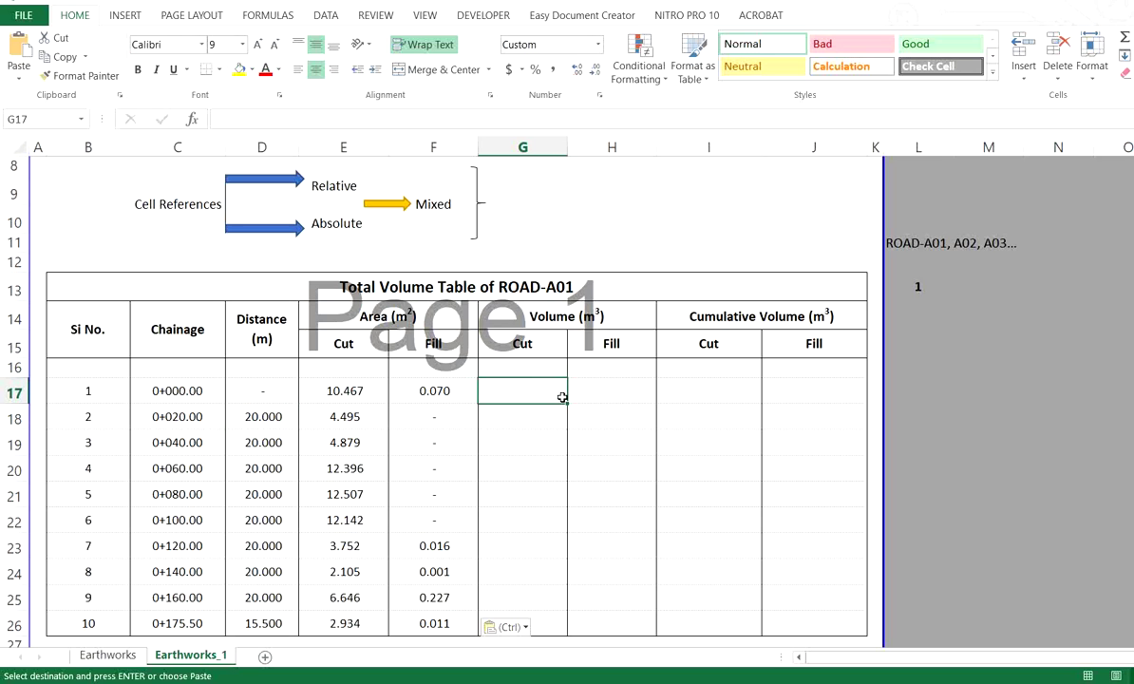
key(Return)
key(Right)
text(0)
key(Return)
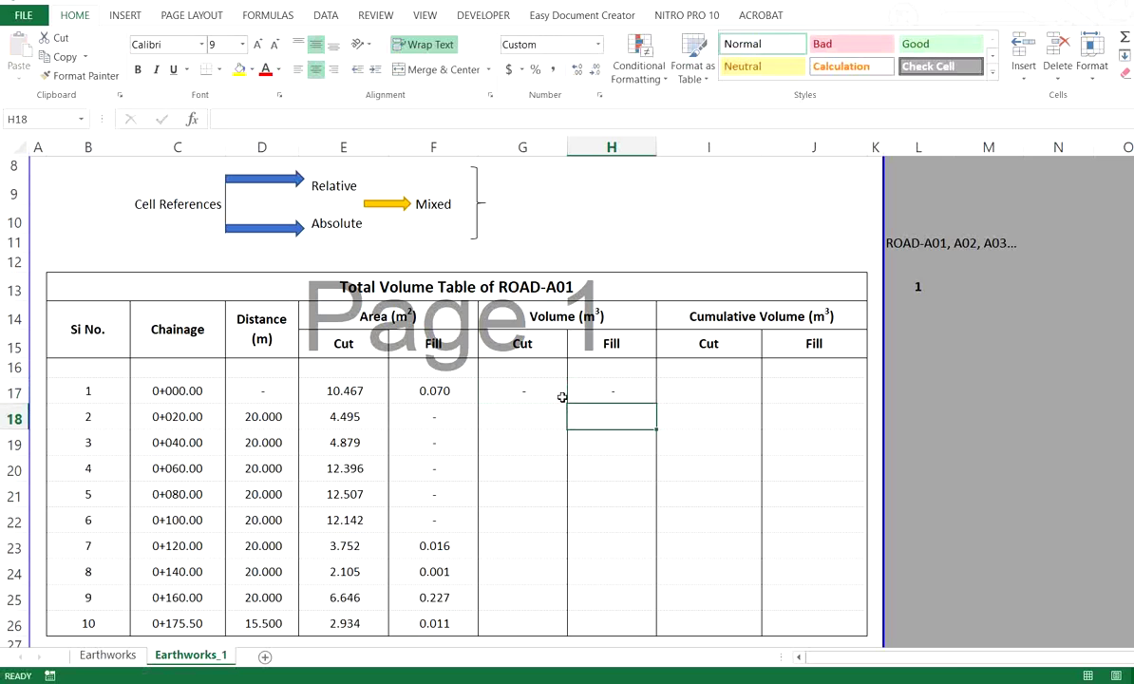
Enter the average end area formula =D18*(E17+E18)/2 for the cut volume in G18
click(520, 418)
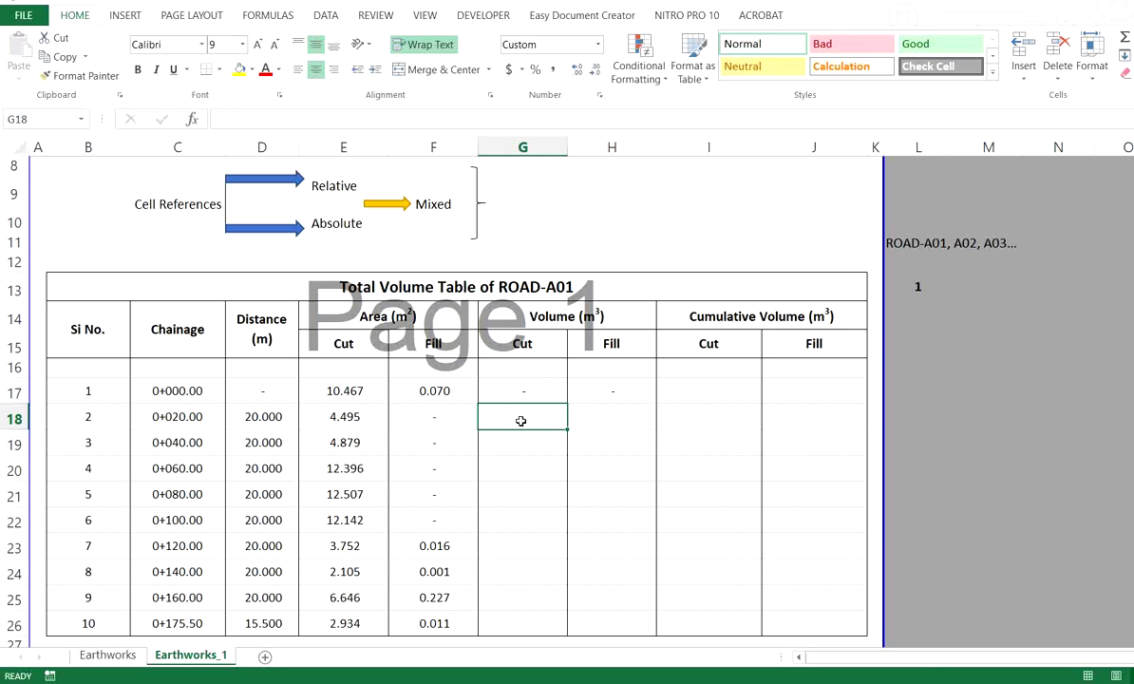
text(=)
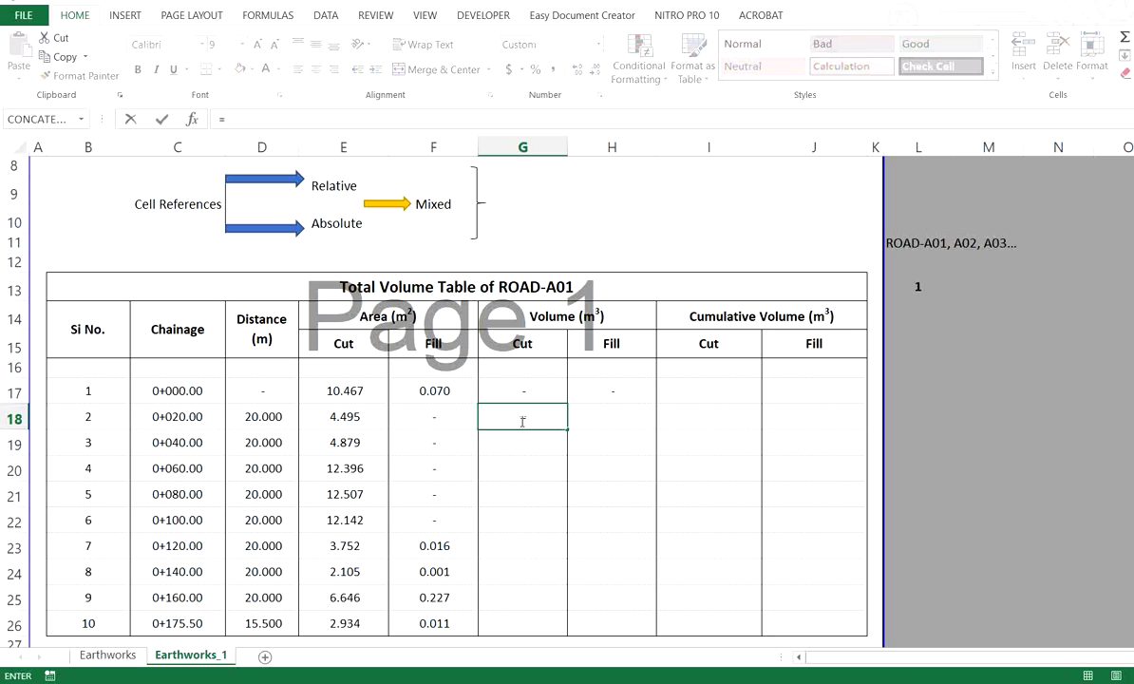
click(272, 418)
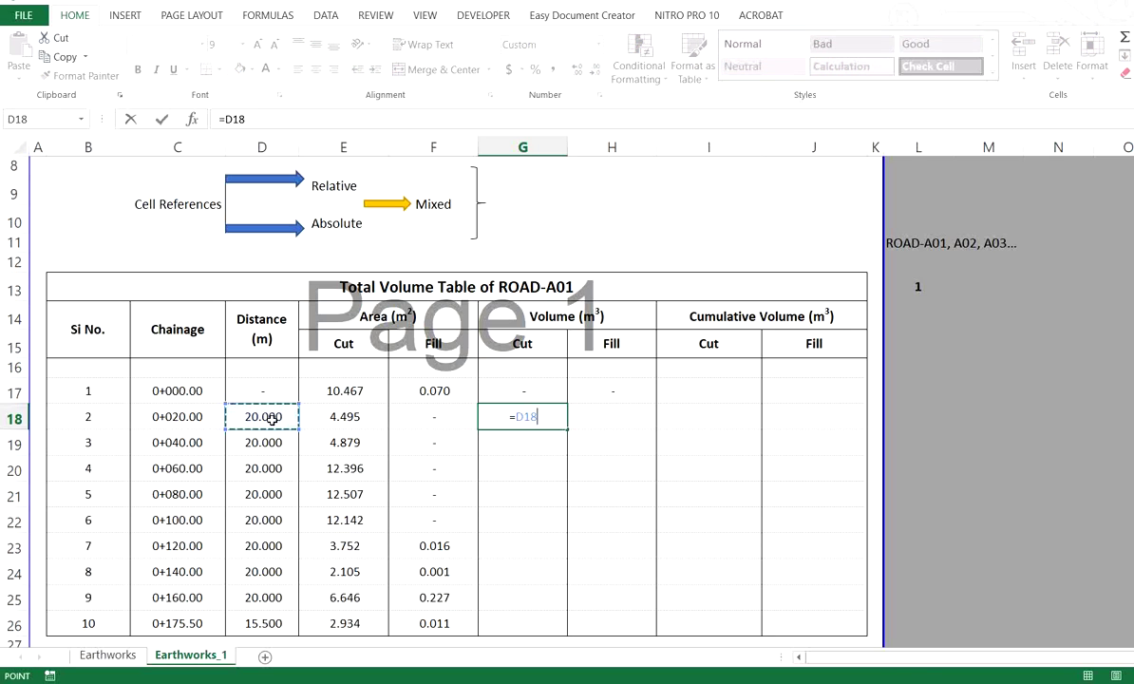
text(*)
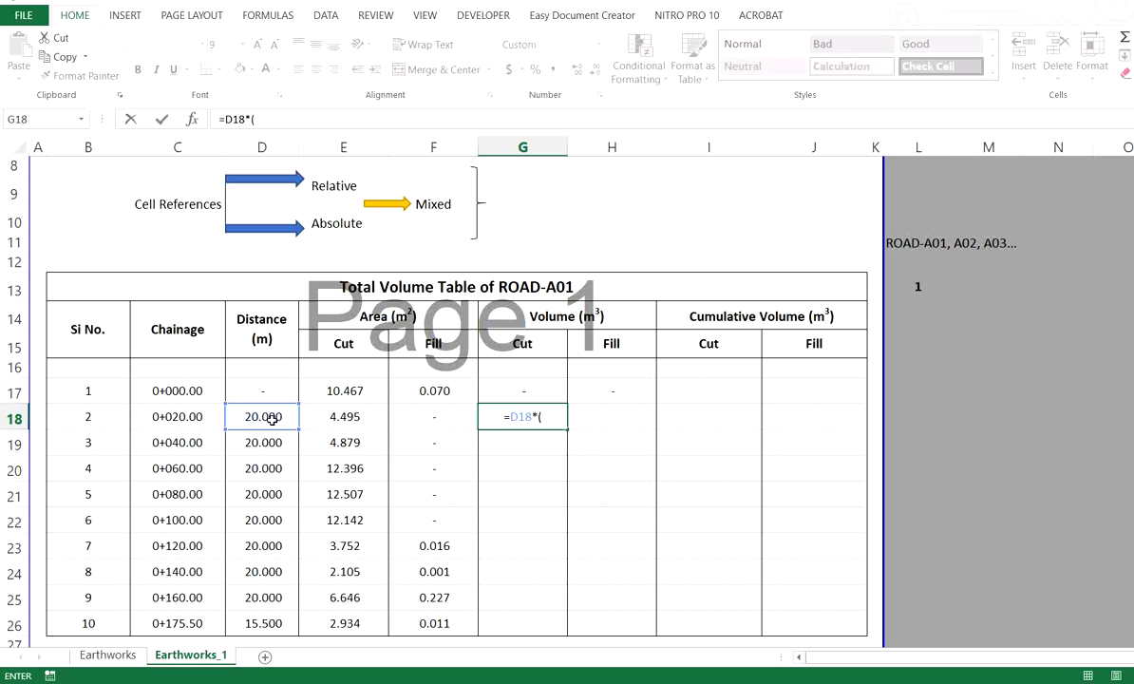
text(()
click(336, 389)
text(+)
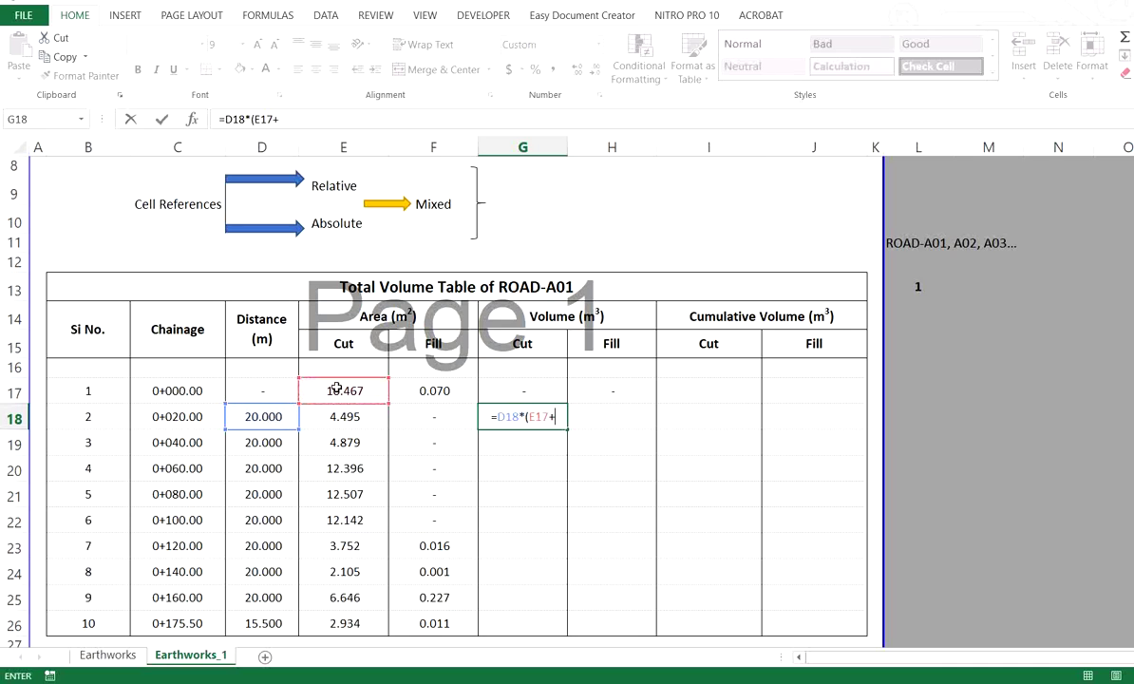
click(365, 417)
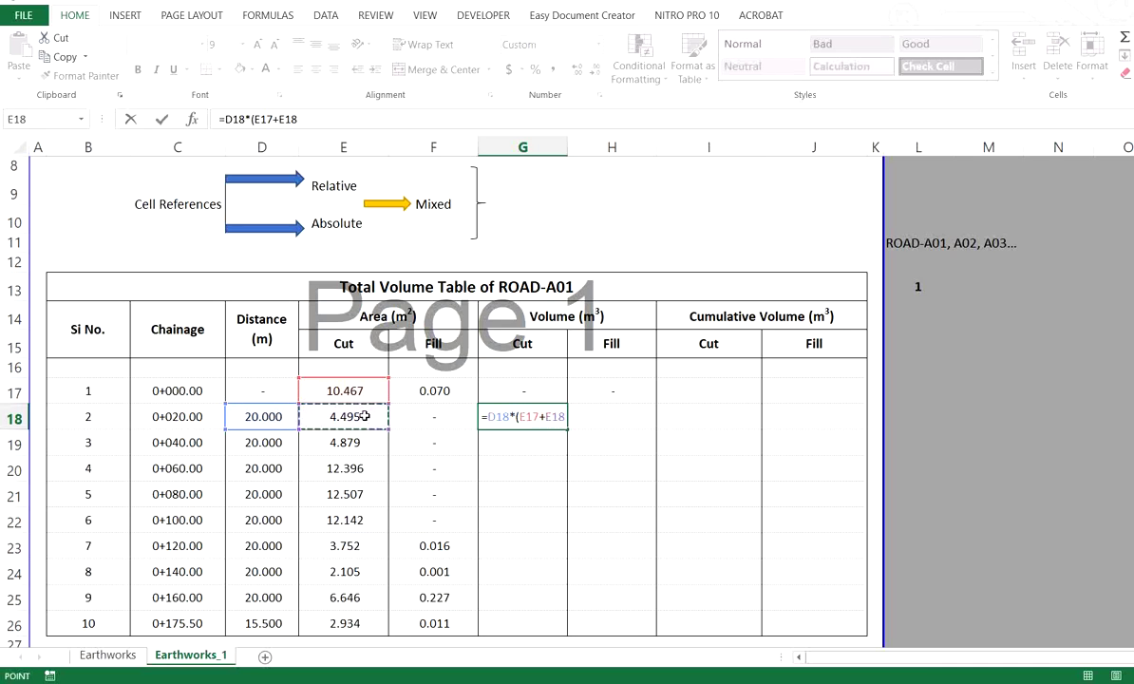
text()/2)
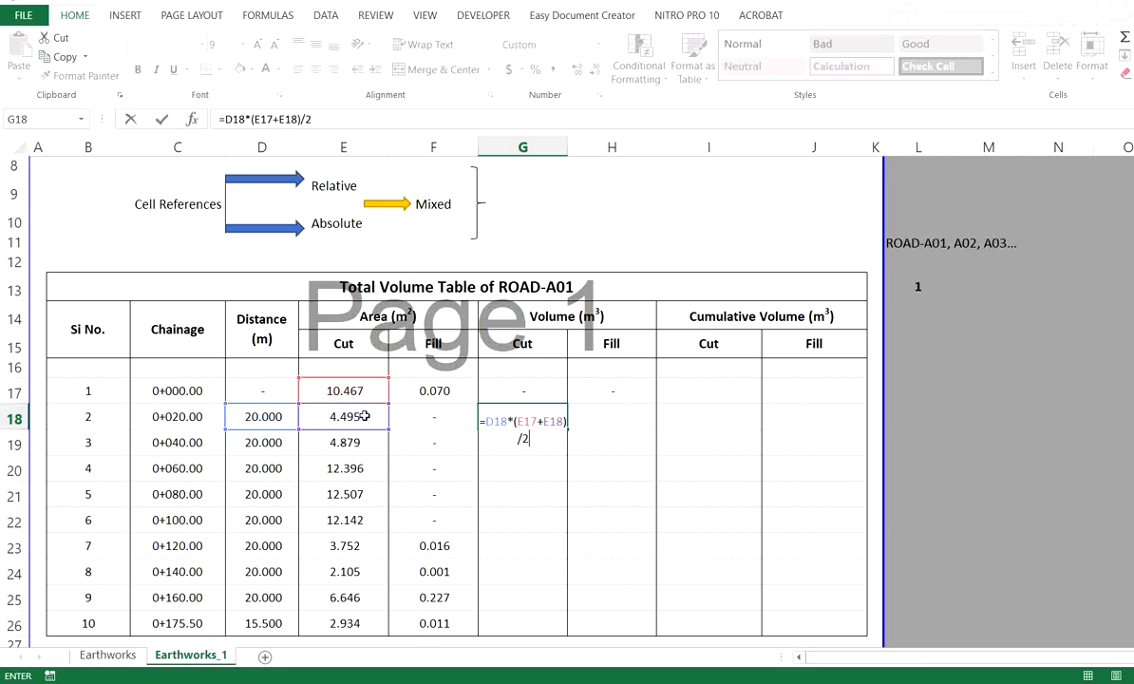
key(Return)
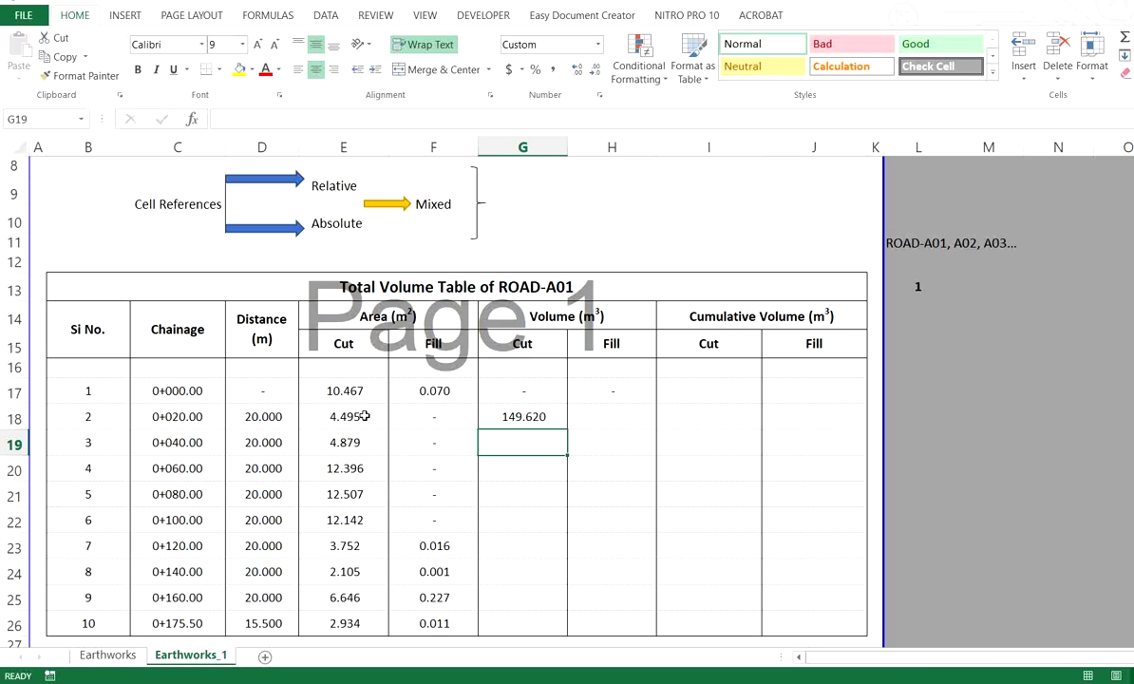
Lock the distance column in the G18 cut volume formula so it reads =$D18*(E17+E18)/2
click(553, 415)
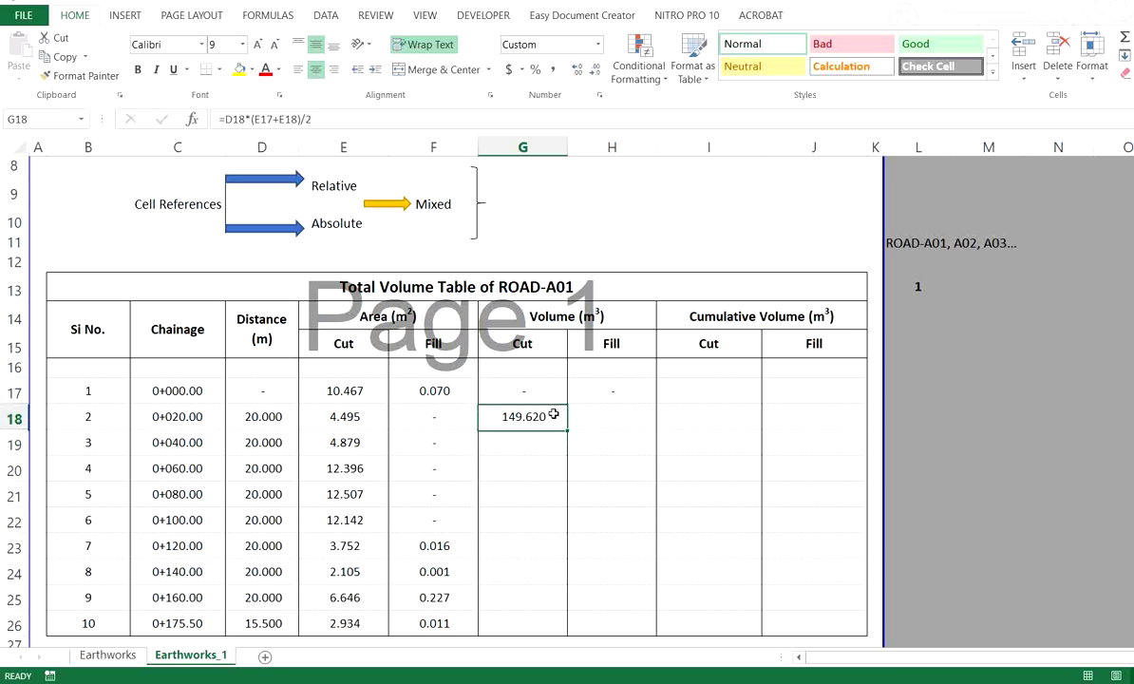
click(591, 418)
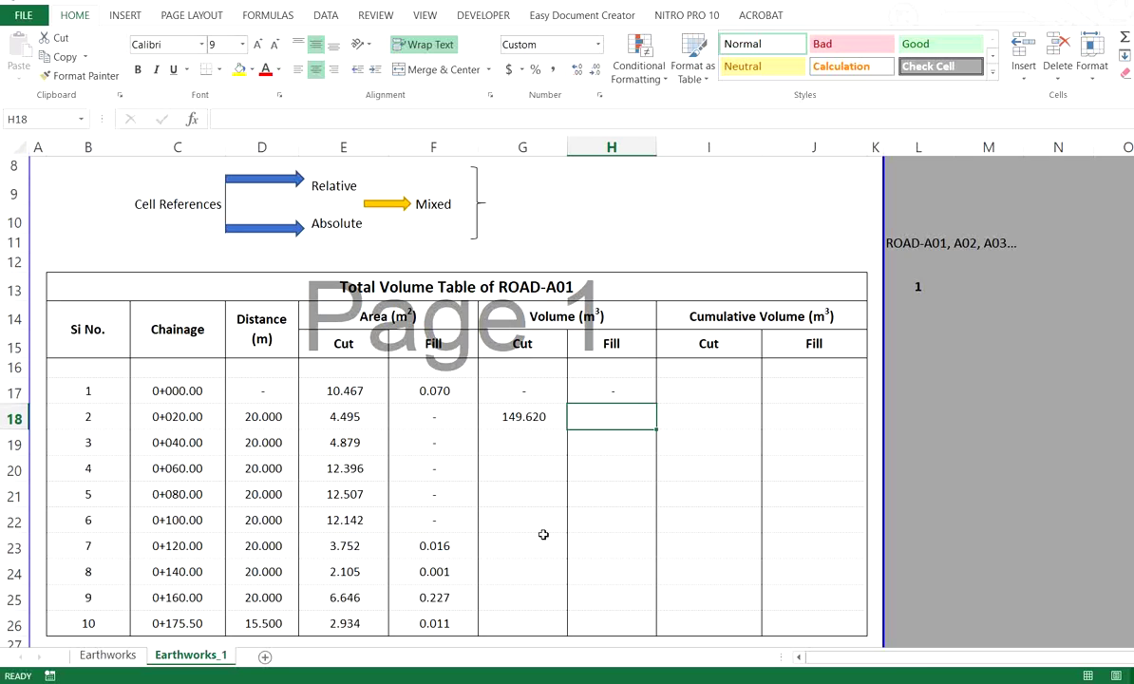
click(274, 424)
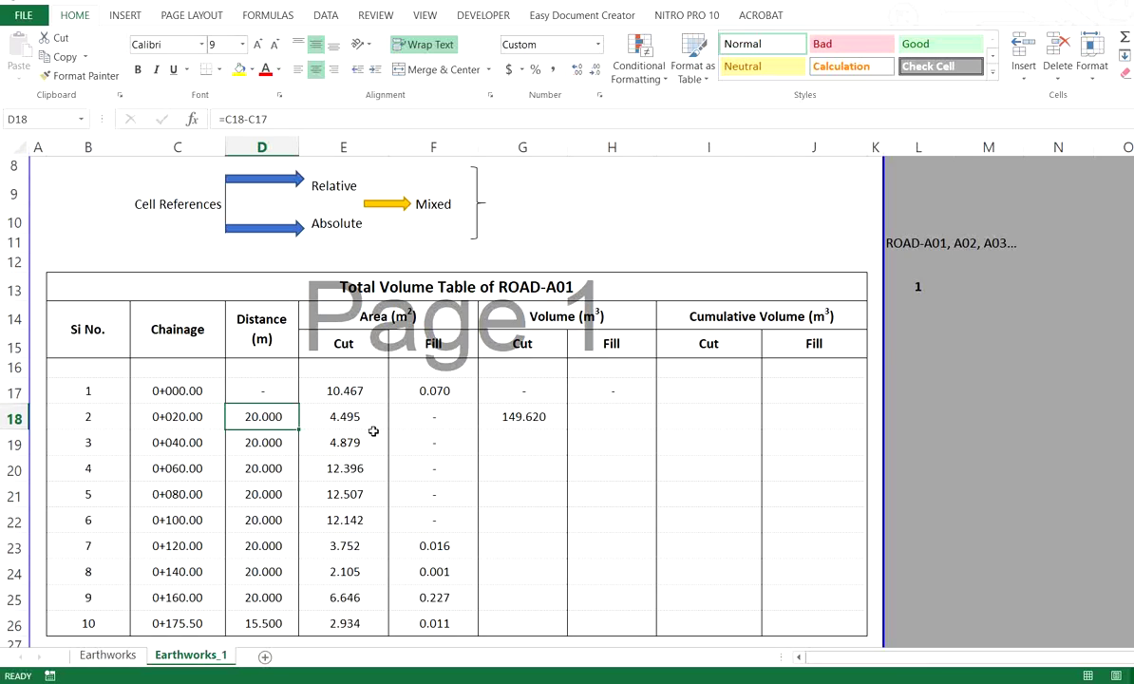
click(522, 419)
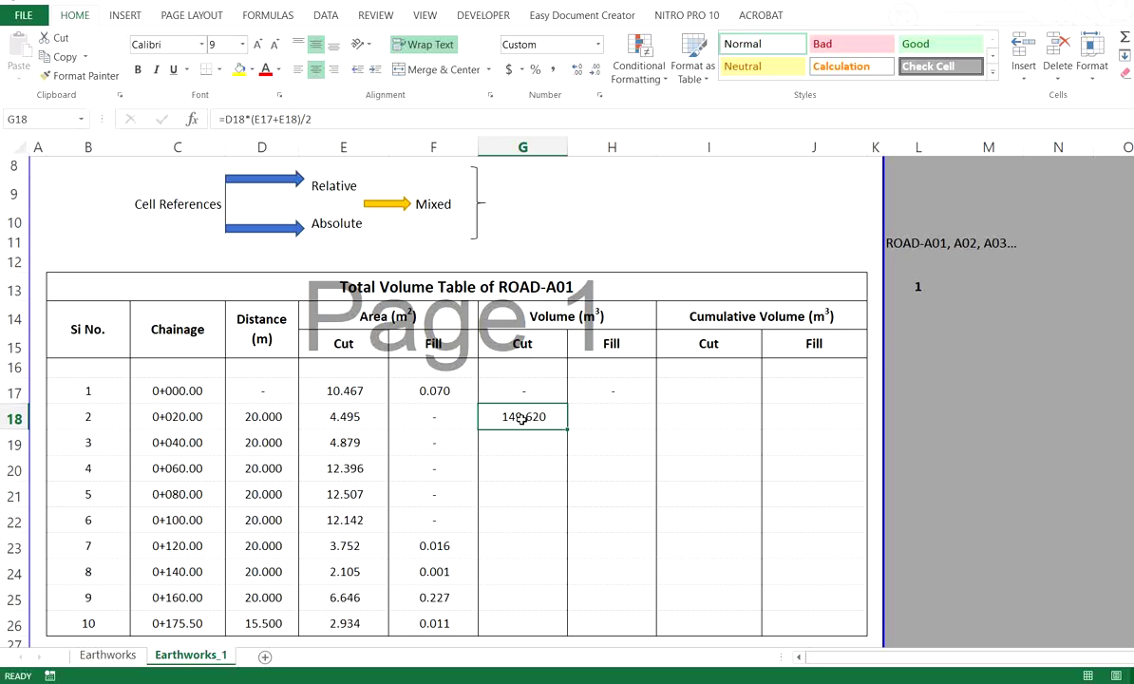
click(229, 122)
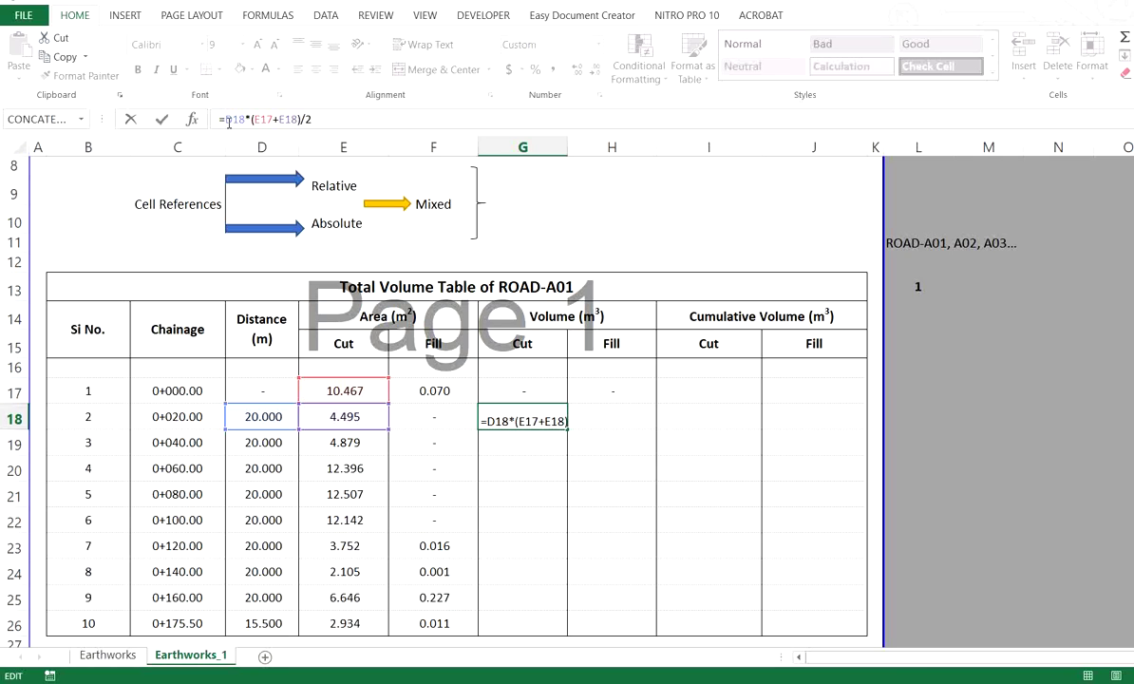
text($)
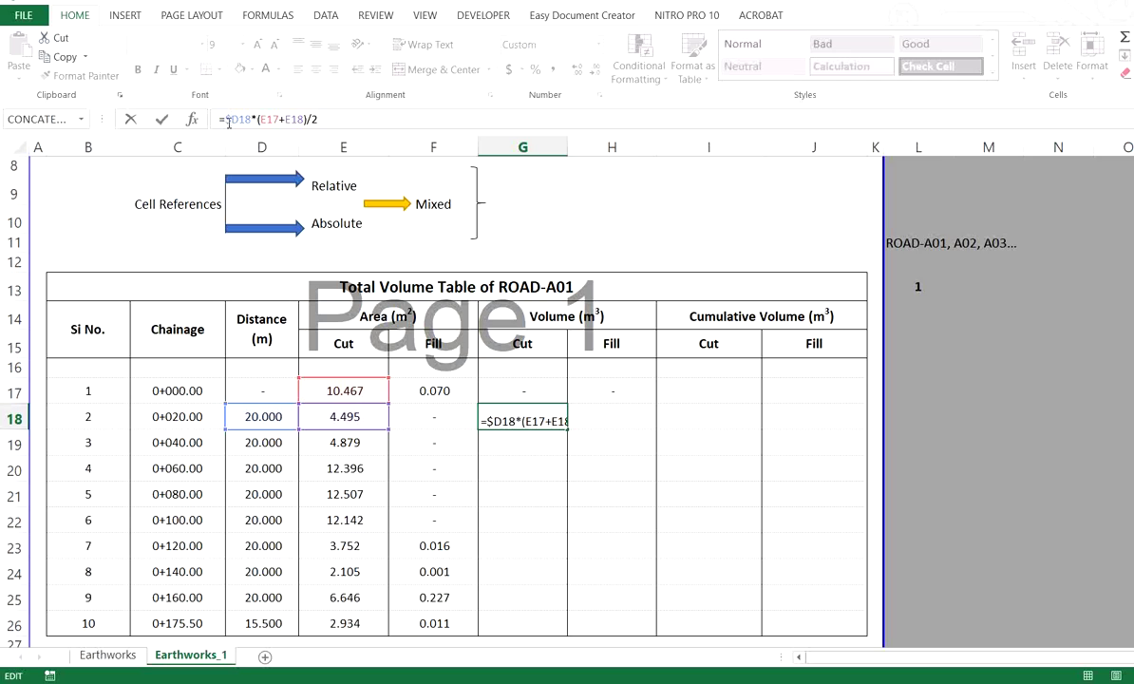
key(Return)
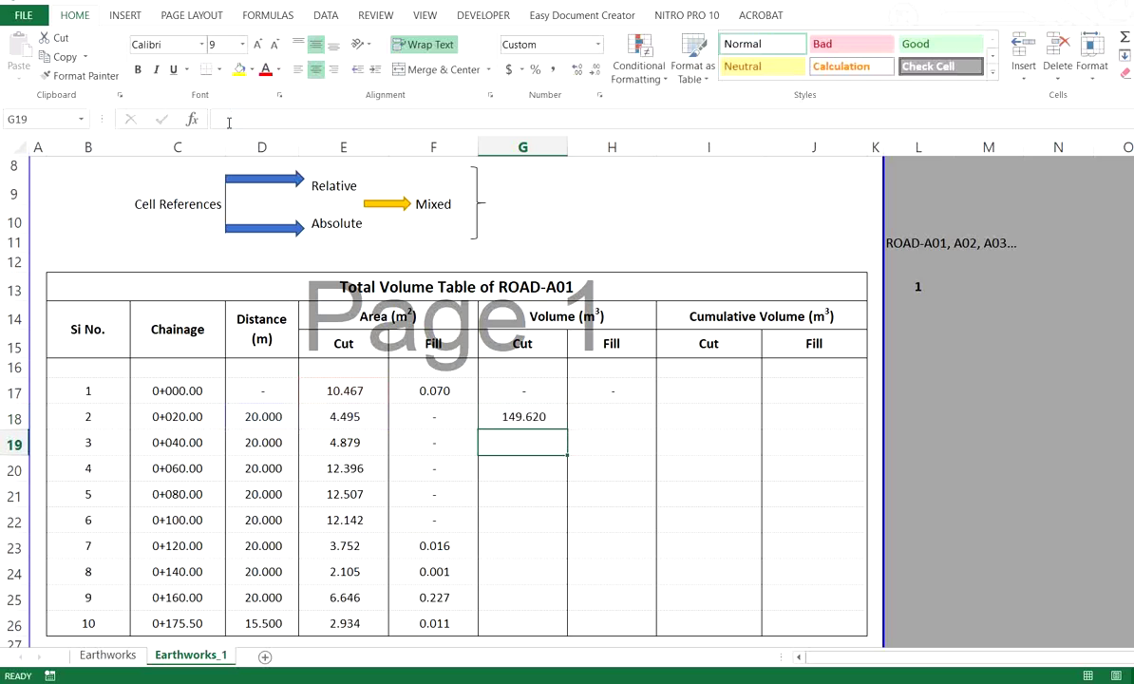
Fill the volume formula from G18 across to H18 and down to row 26 without formatting
click(542, 418)
drag(567, 428, 660, 418)
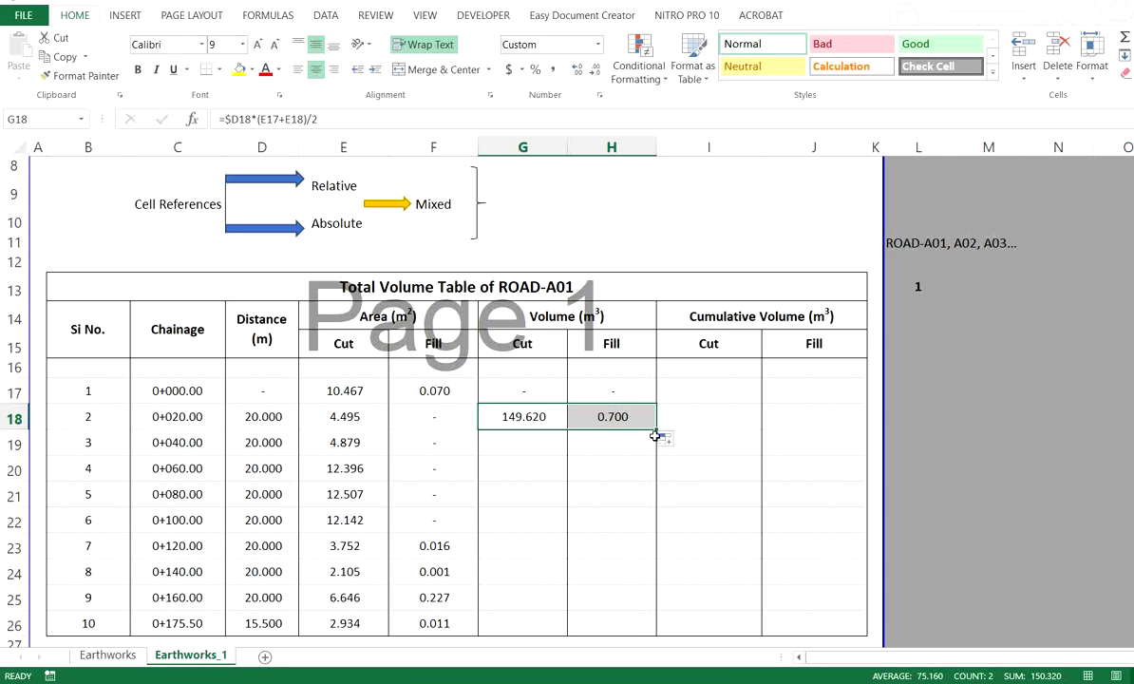
drag(657, 433, 652, 627)
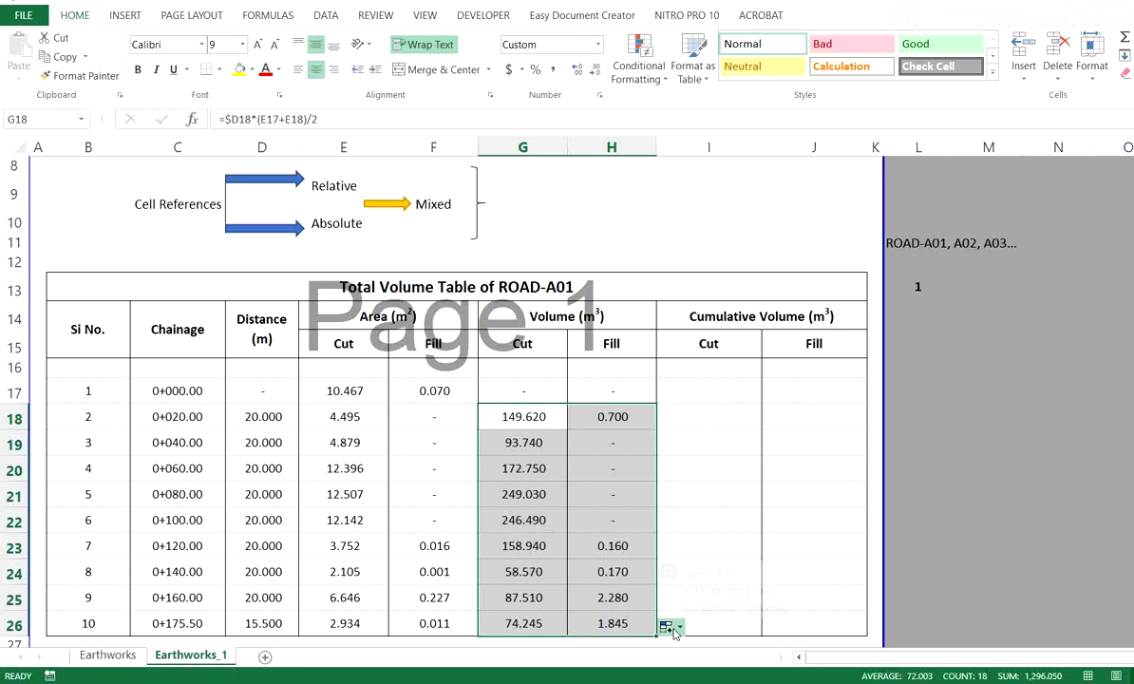
click(666, 626)
click(722, 608)
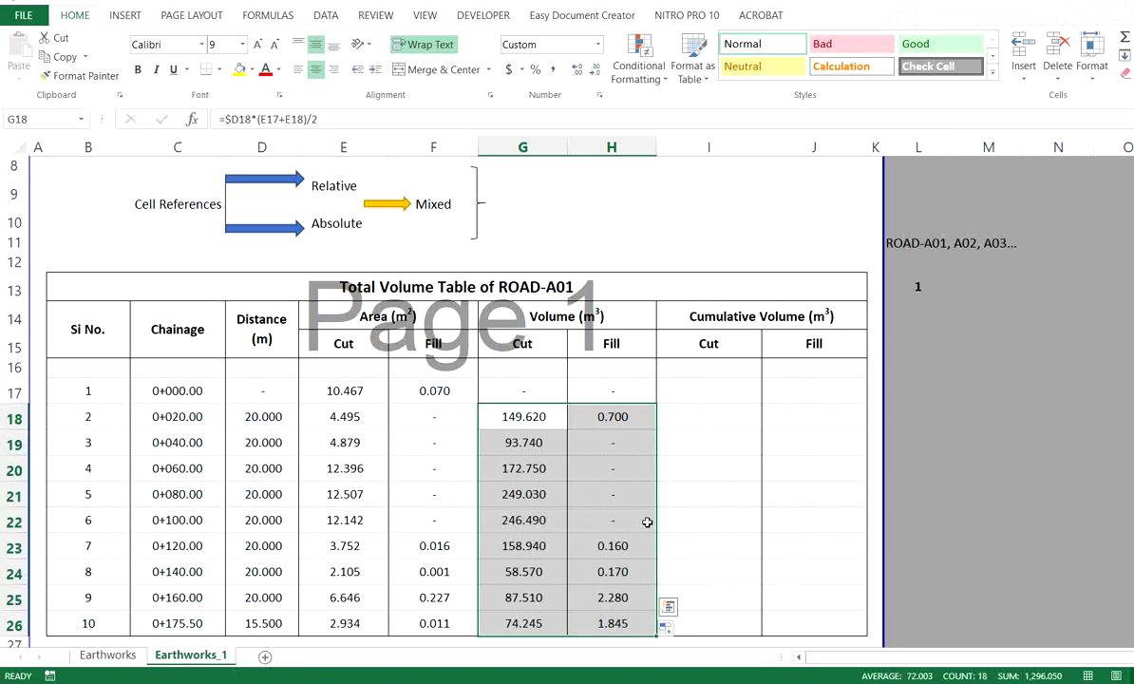
click(535, 421)
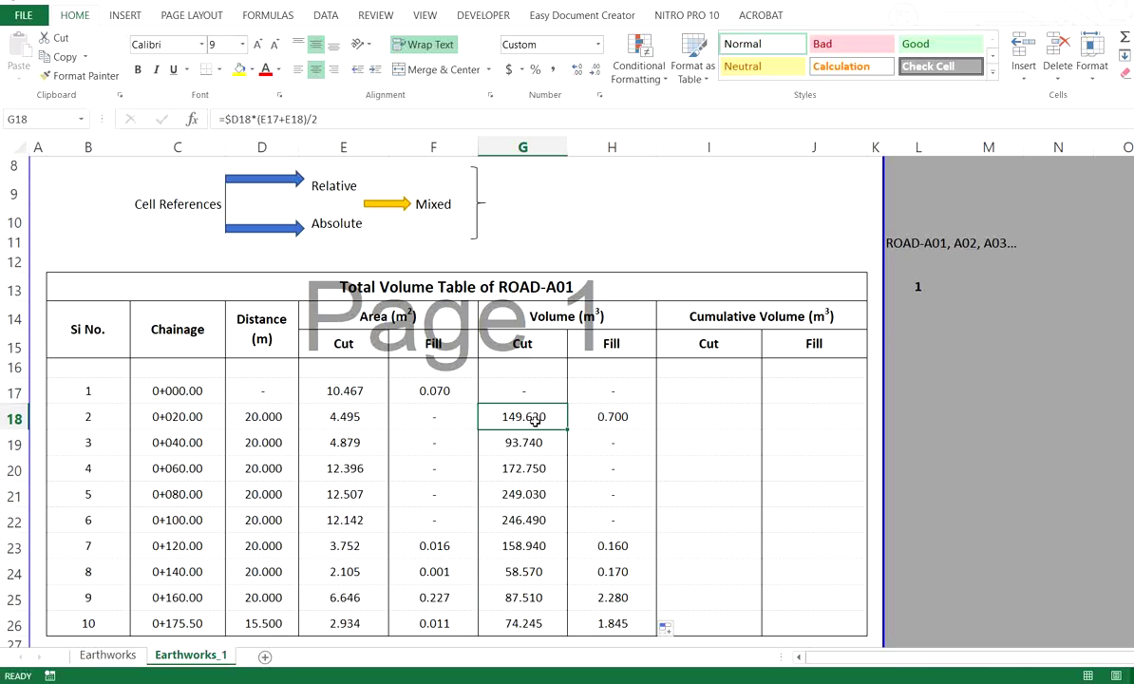
Inspect the cell references in the cut and fill volume formulas in G18 and H18
double_click(535, 421)
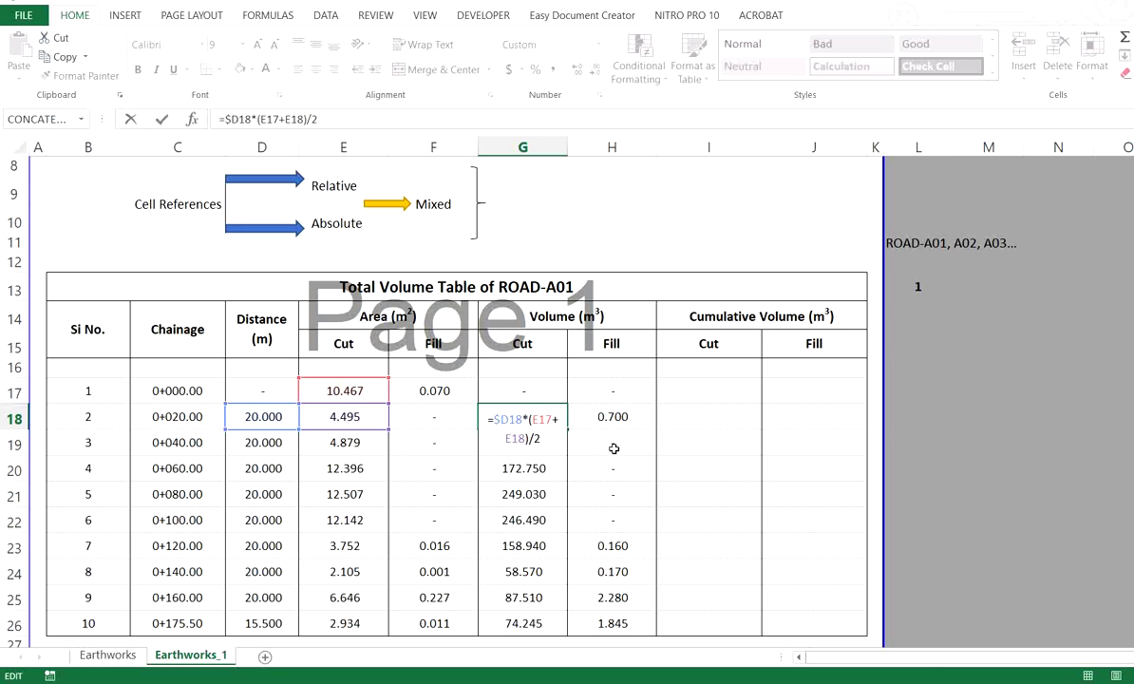
key(Return)
double_click(615, 418)
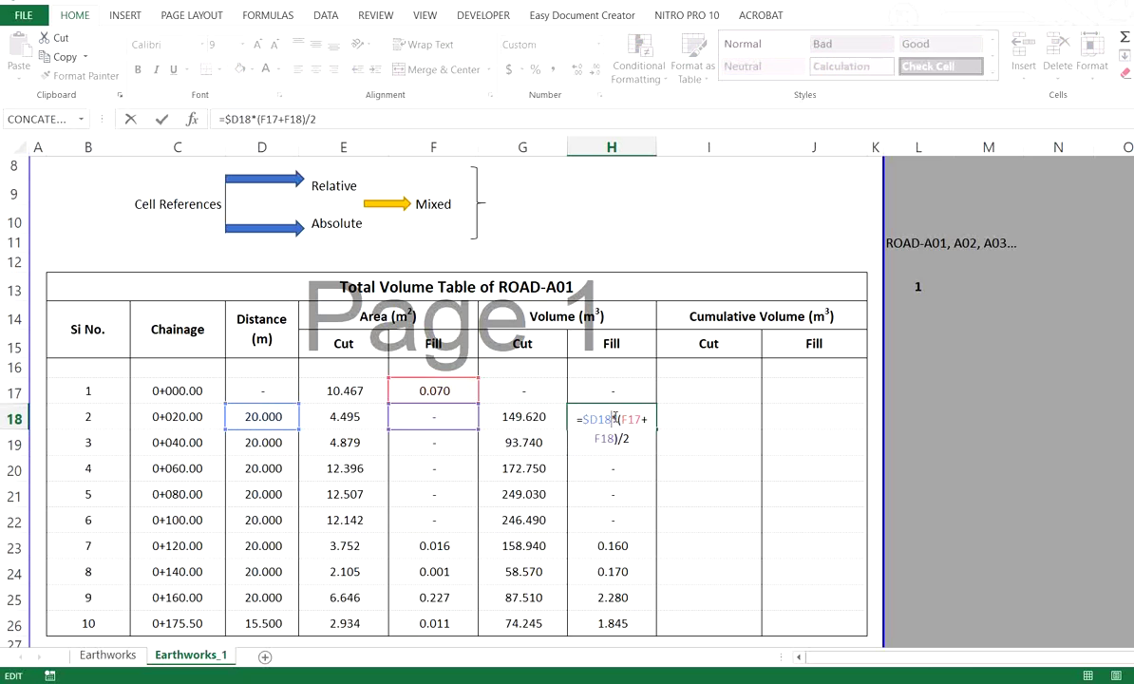
key(Return)
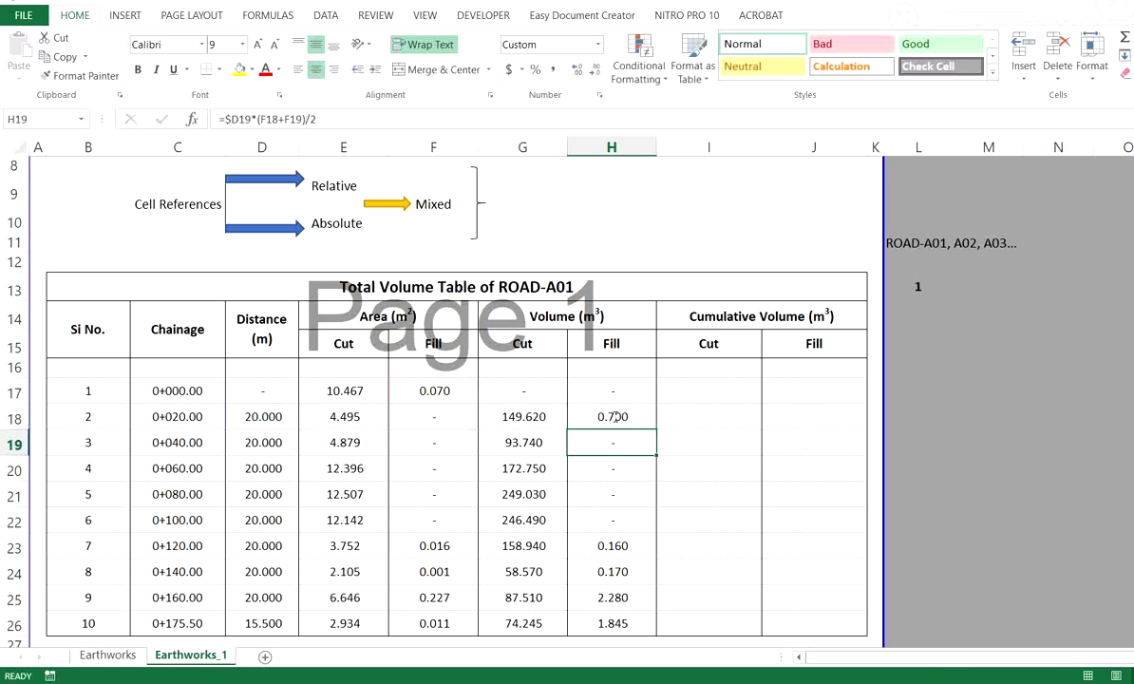
Enter the running total formula =SUM(G$17:G17) for the cumulative cut volume in I17, locking the row of the range's start
click(725, 392)
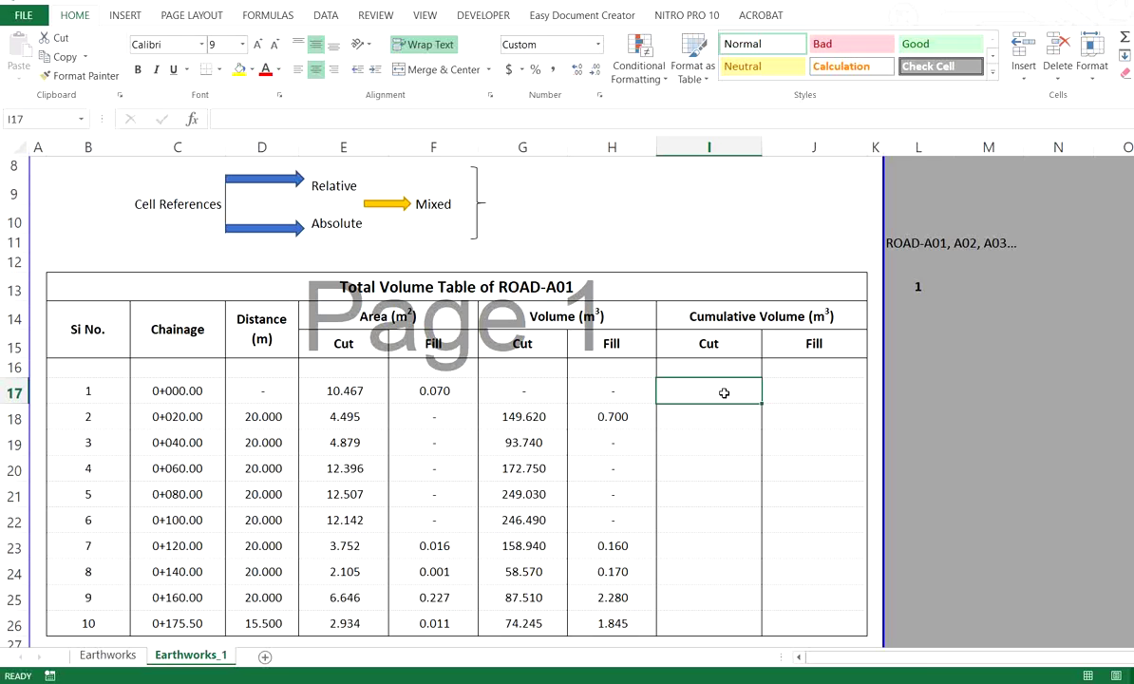
key(alt+equal)
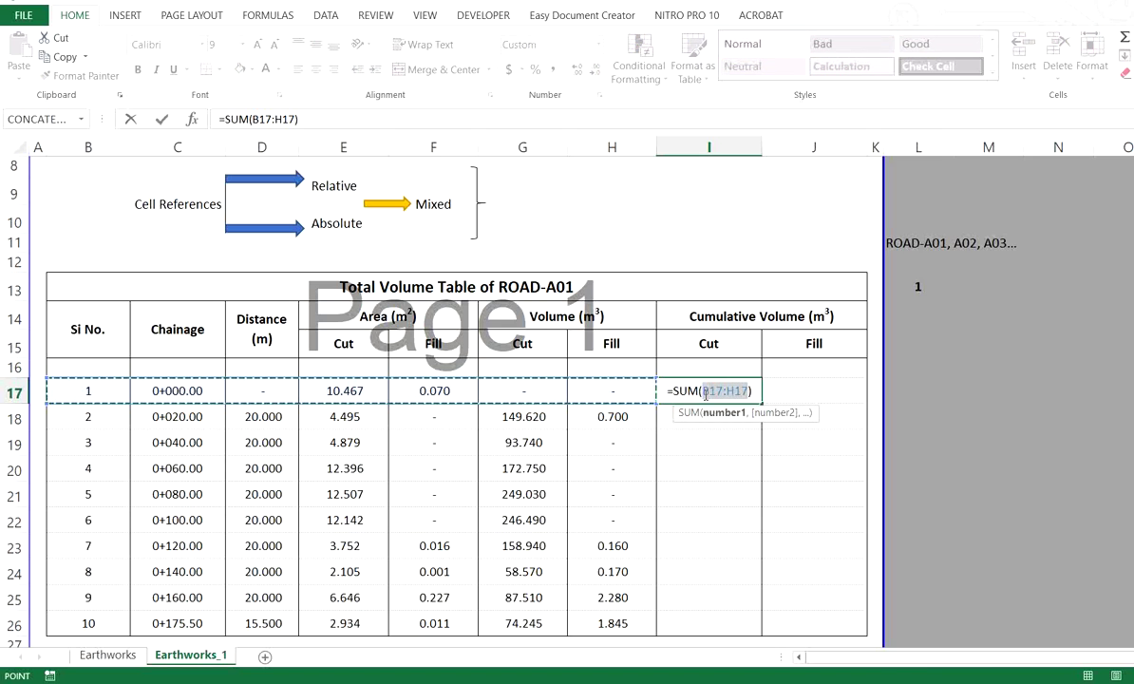
key(F2)
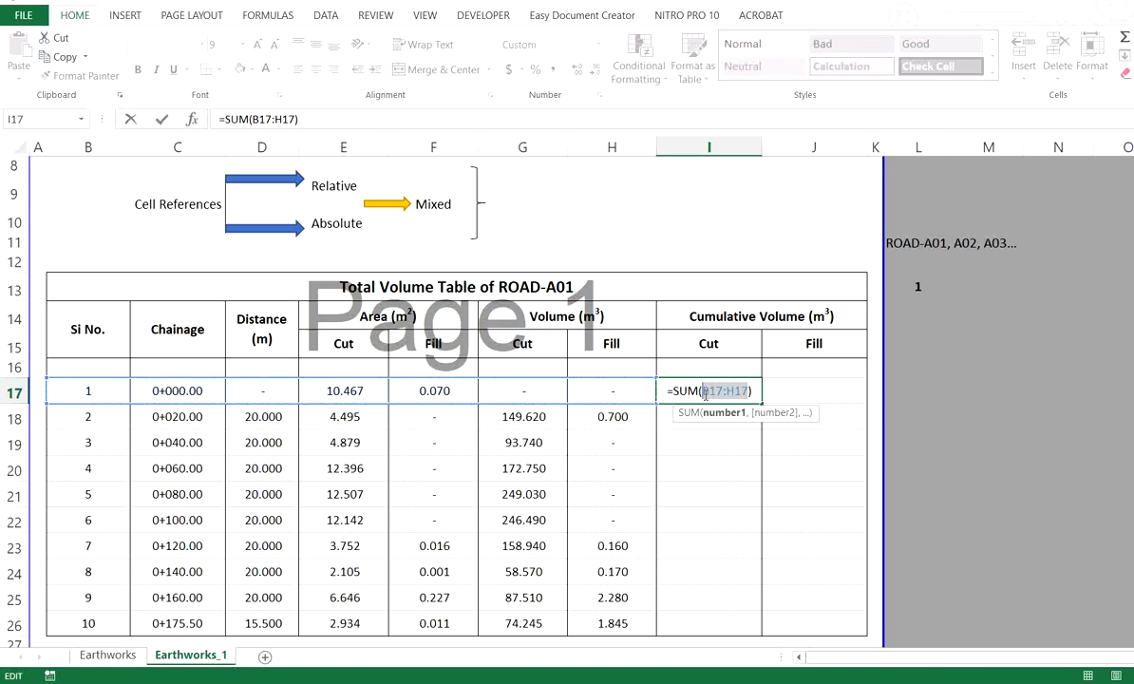
click(538, 392)
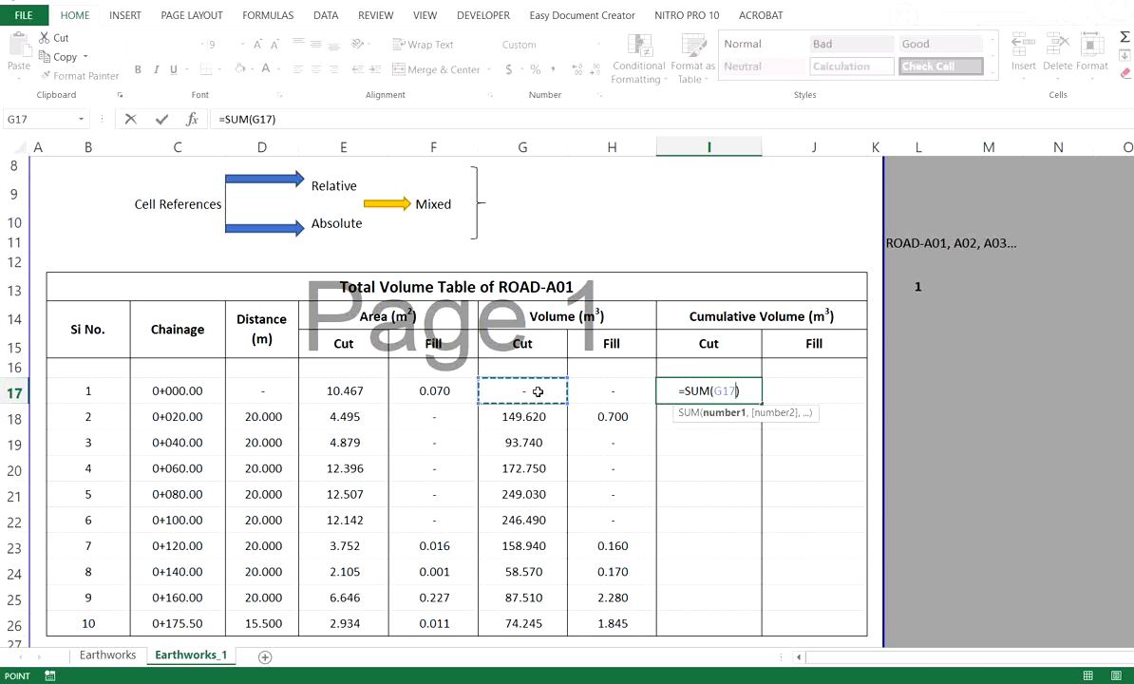
key(F8)
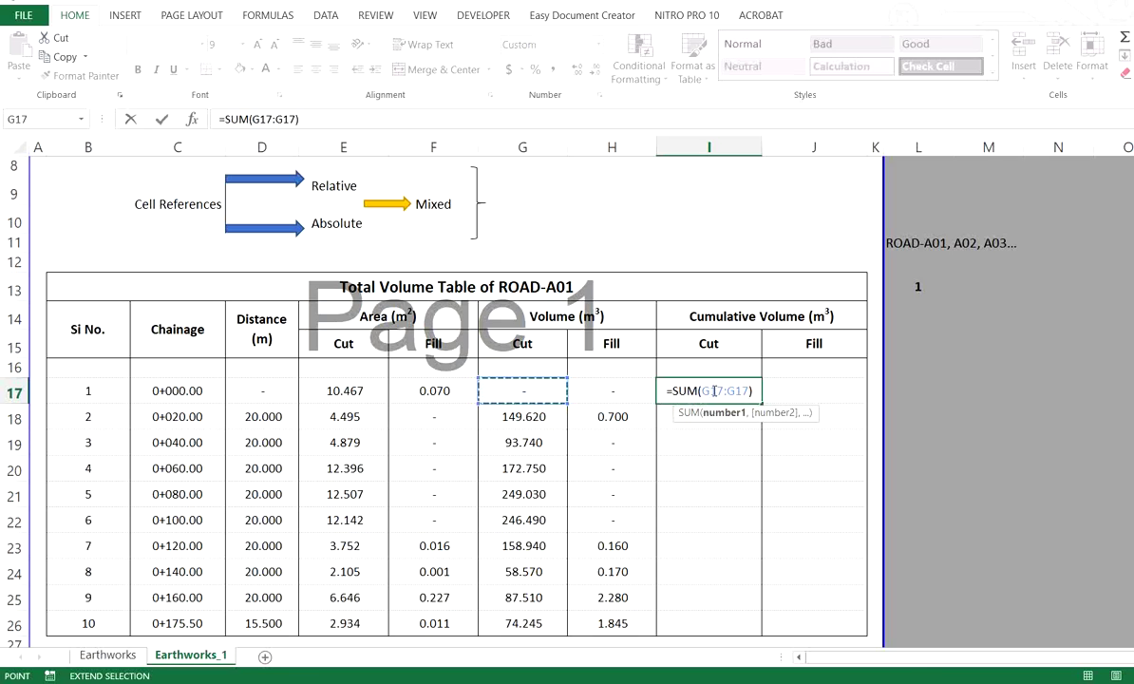
drag(749, 390, 711, 390)
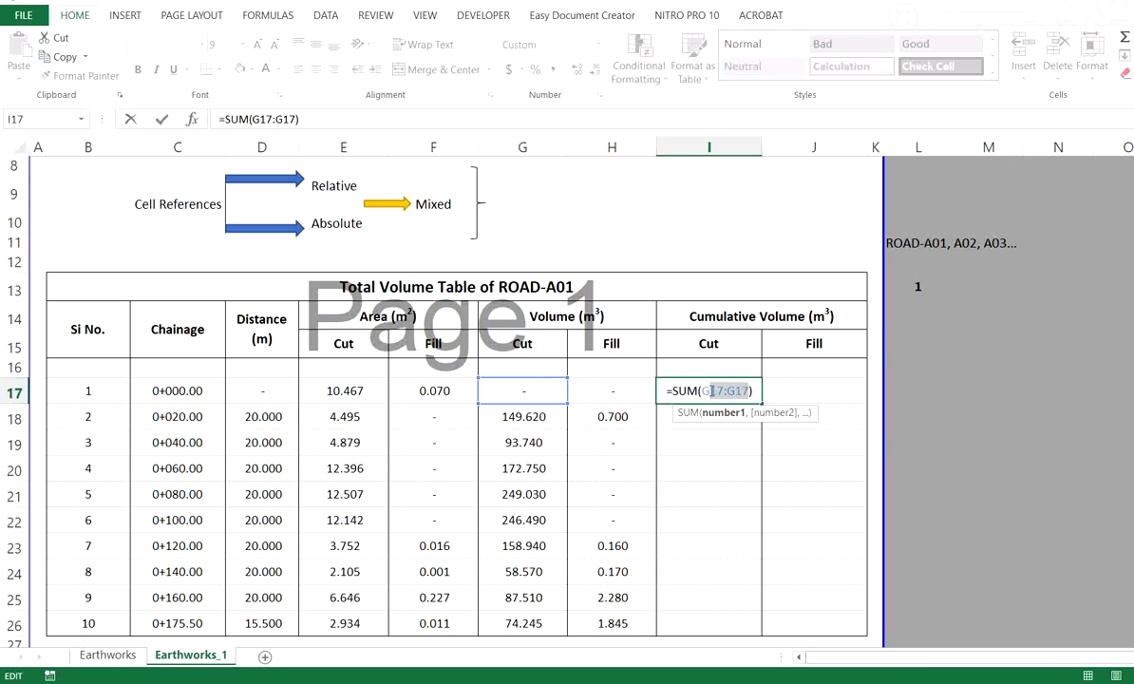
click(712, 391)
text($)
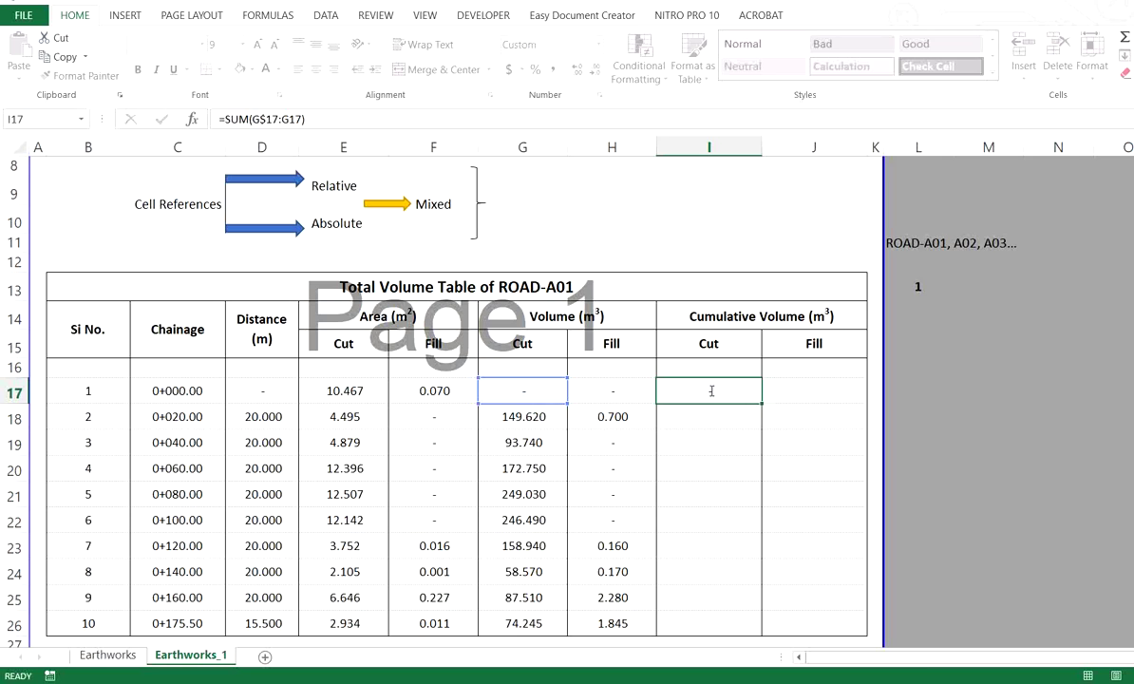
key(Return)
Fill the cumulative volume formula from I17 across to J17 and down to row 26 without formatting
click(737, 384)
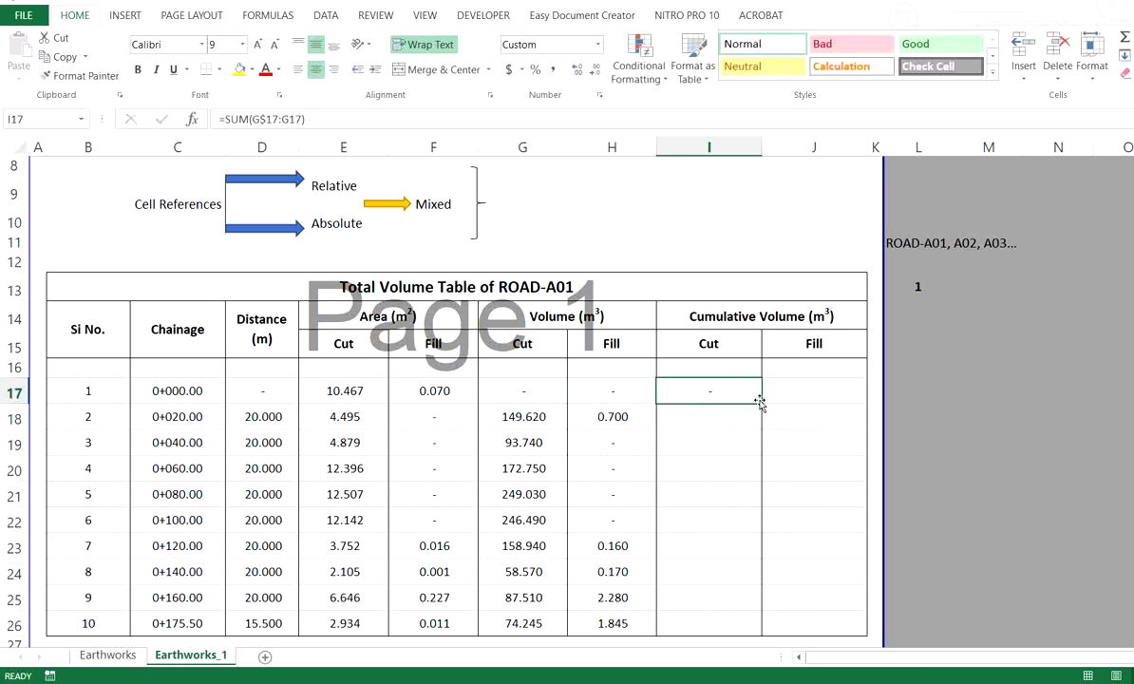
drag(762, 403, 834, 627)
click(878, 627)
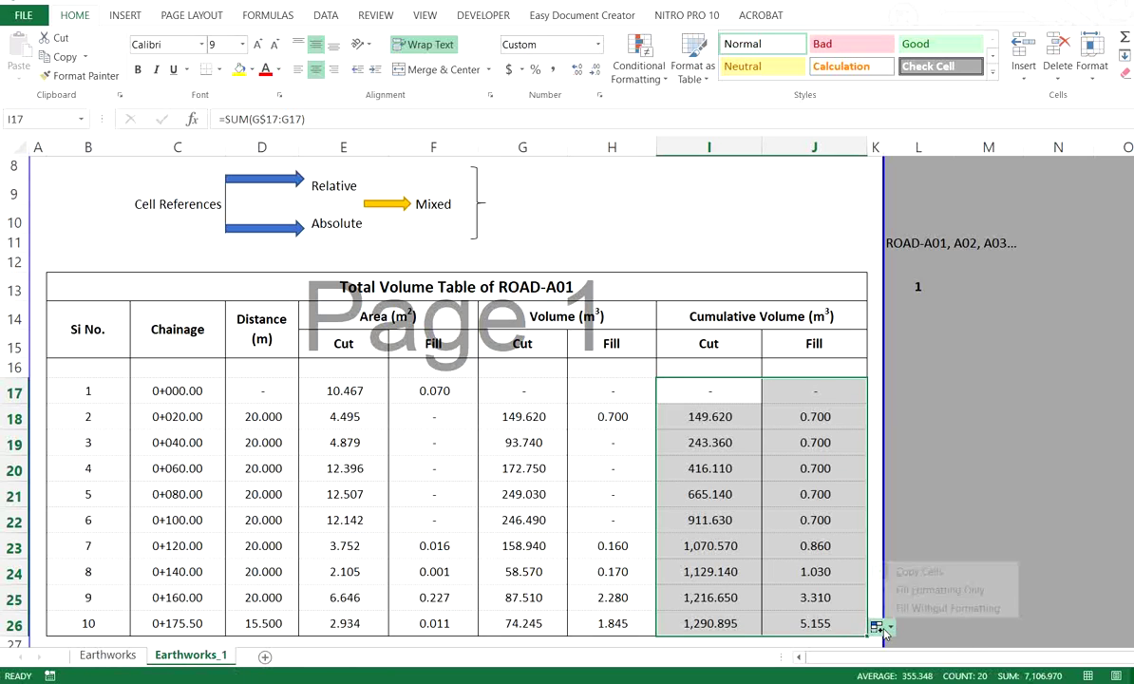
click(931, 612)
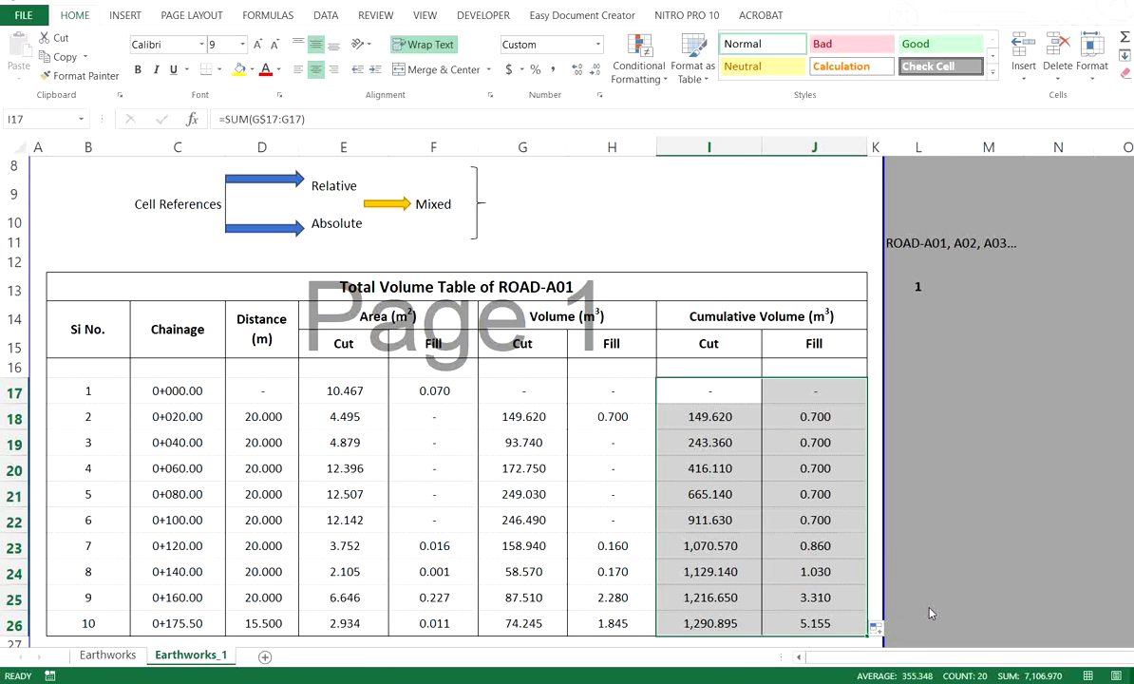